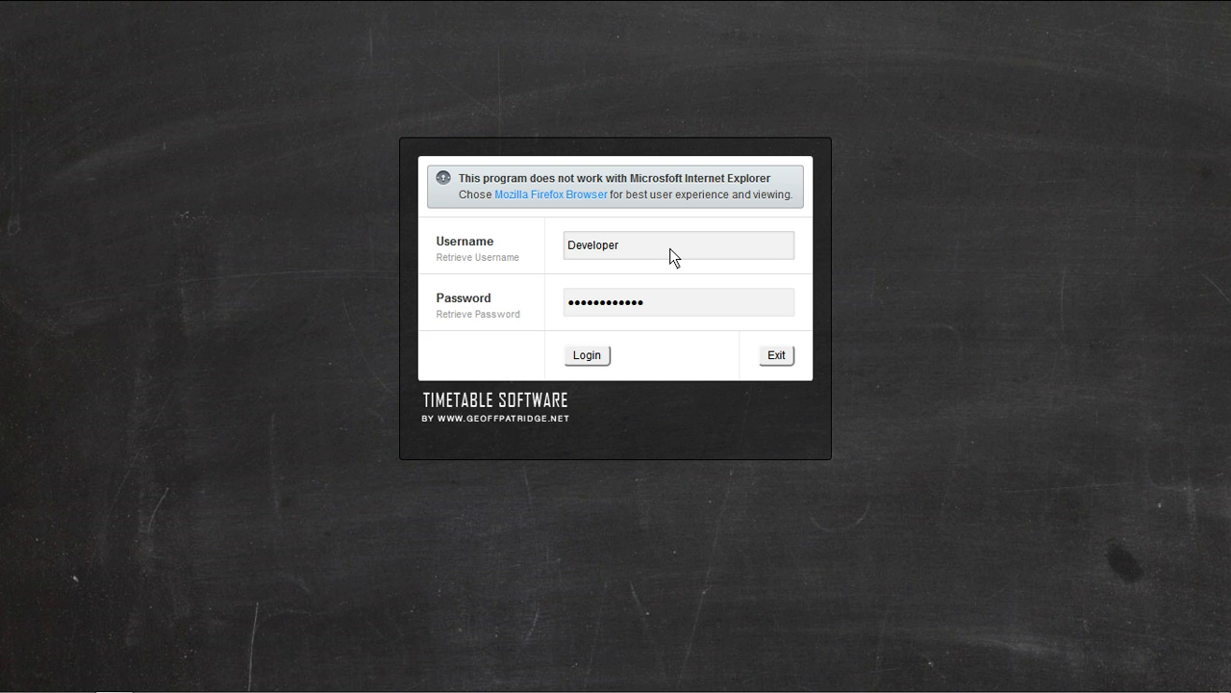
Log in to the timetable software with the credentials already filled in
click(678, 306)
click(592, 358)
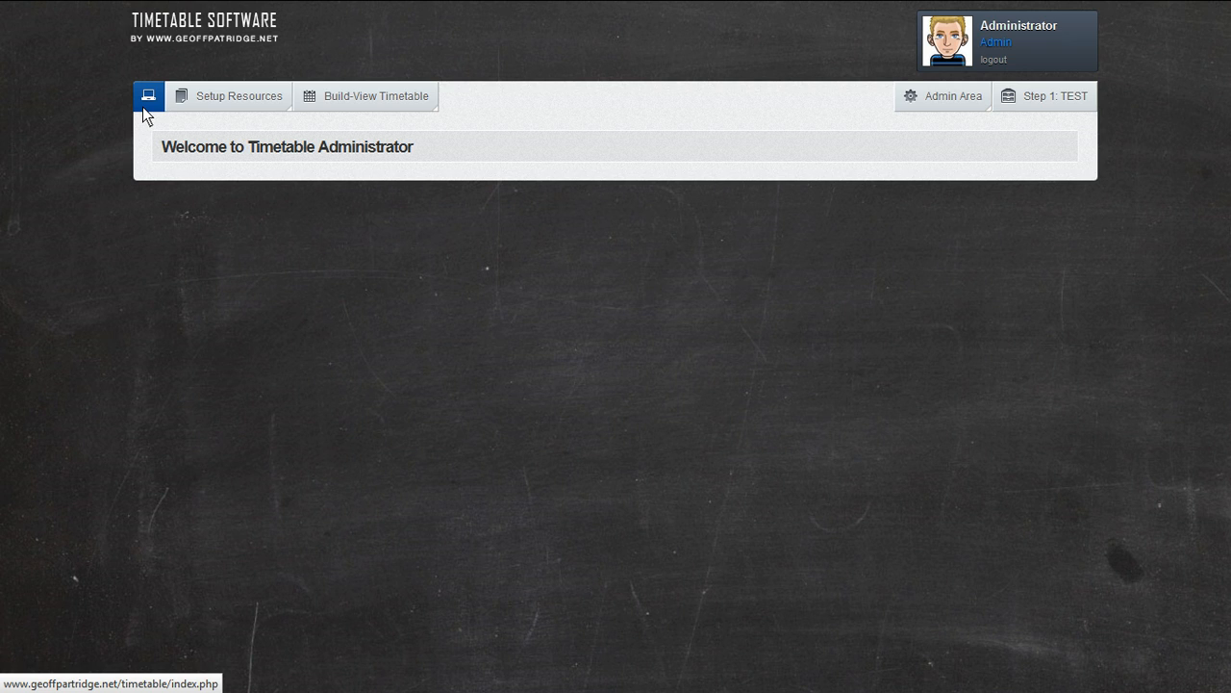
mouse_move(231, 105)
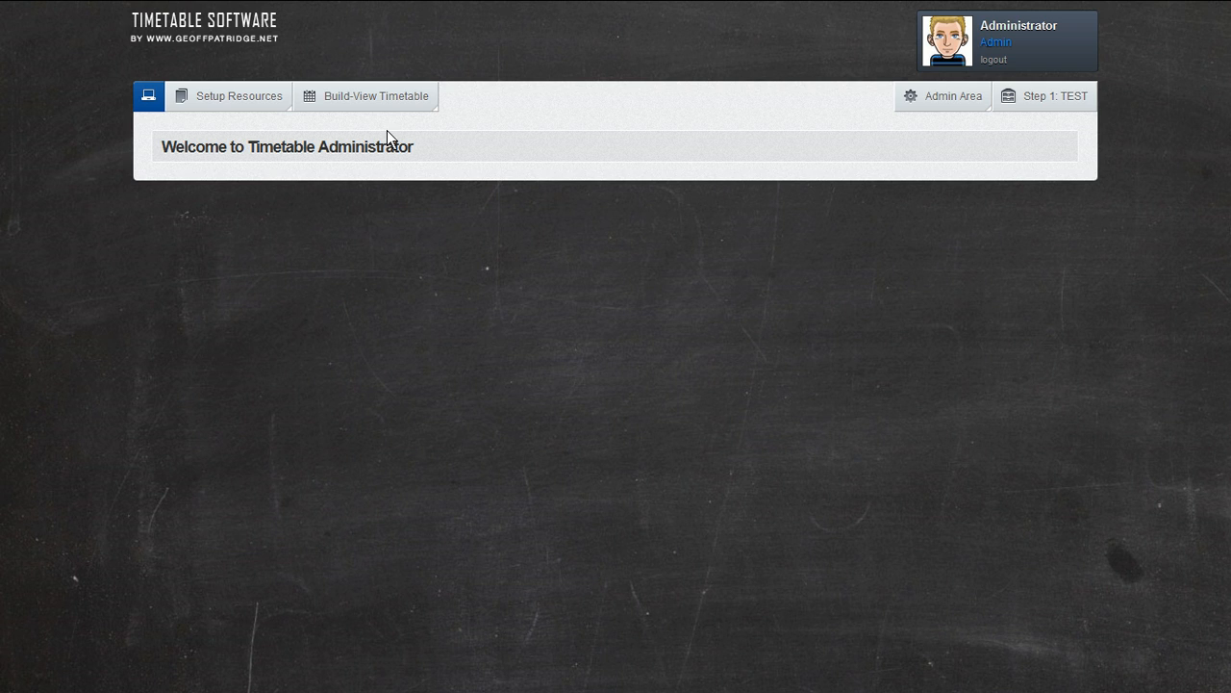
mouse_move(401, 107)
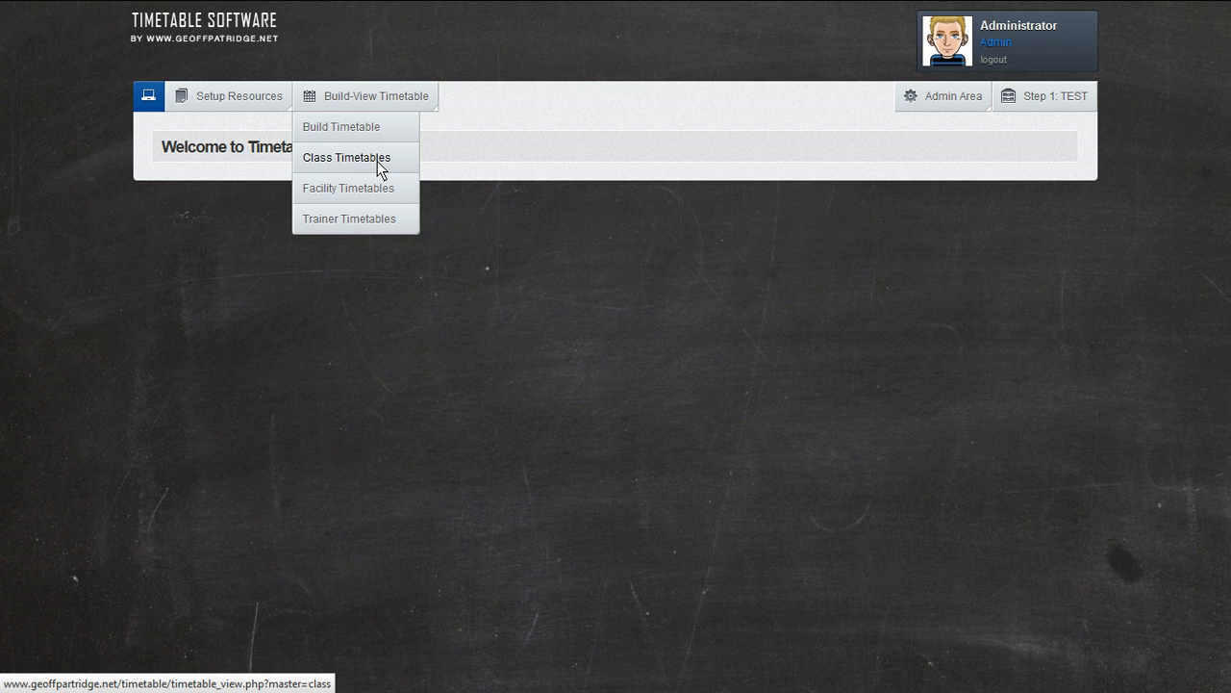
mouse_move(230, 104)
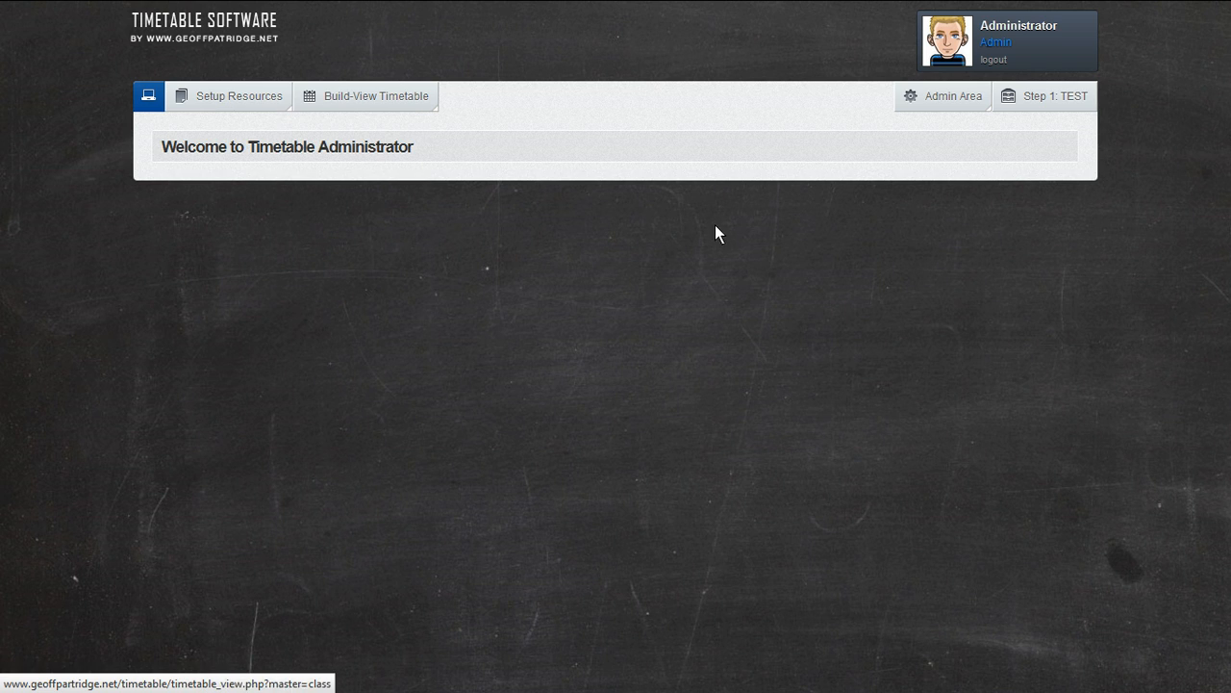
mouse_move(944, 104)
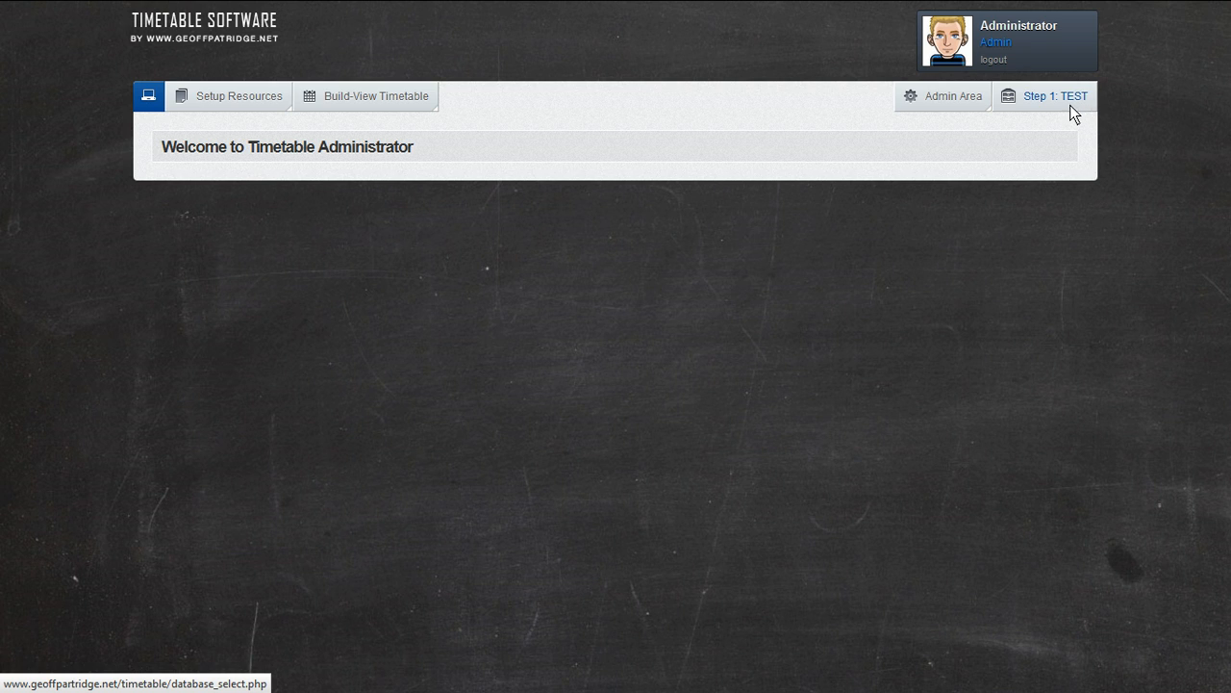
mouse_move(402, 107)
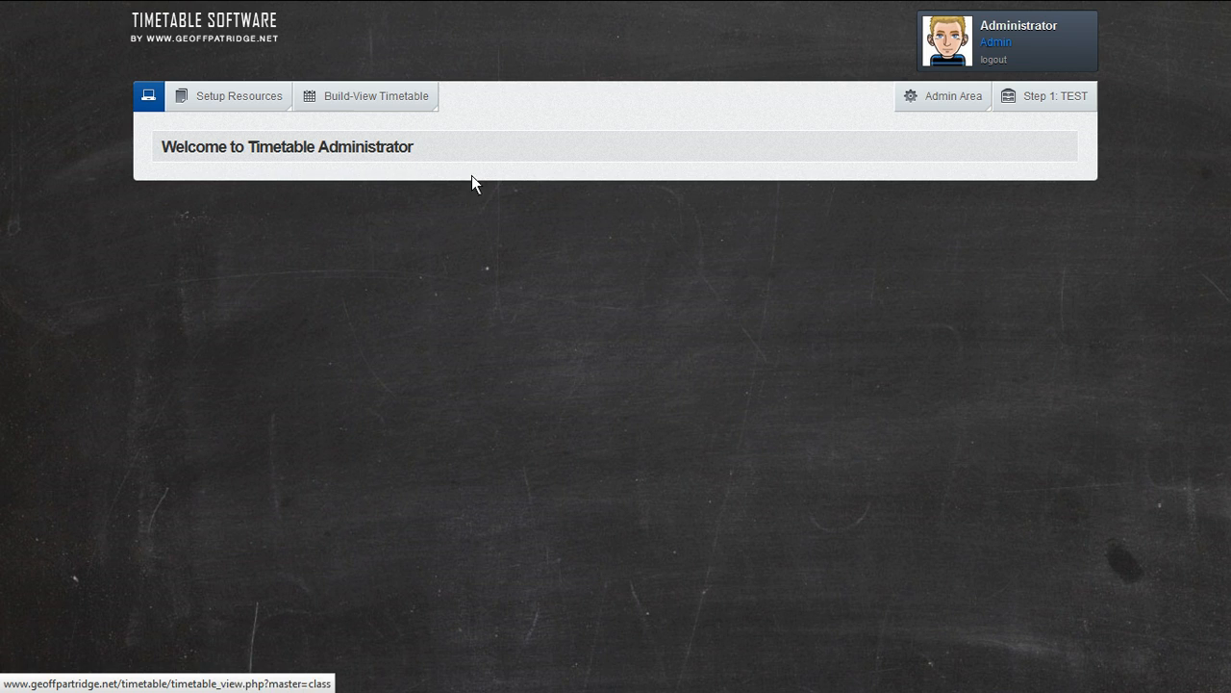
Open the timetable database selection and set Sample as the active database
click(1064, 94)
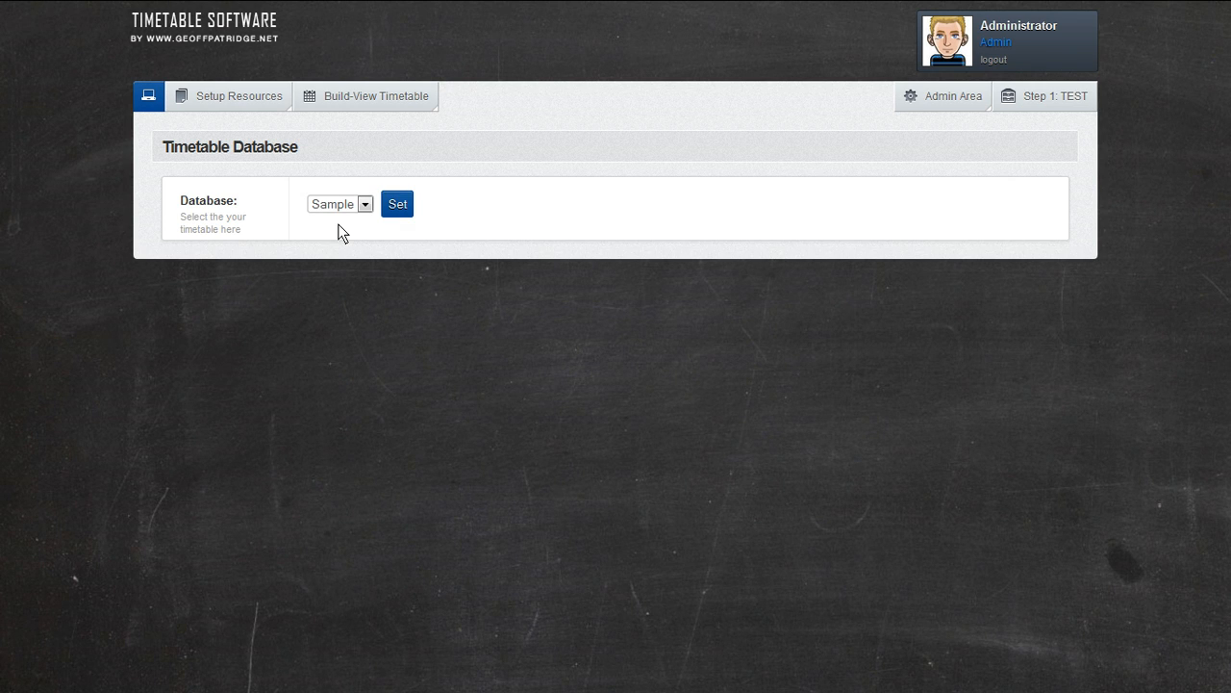
click(364, 205)
click(405, 214)
click(395, 202)
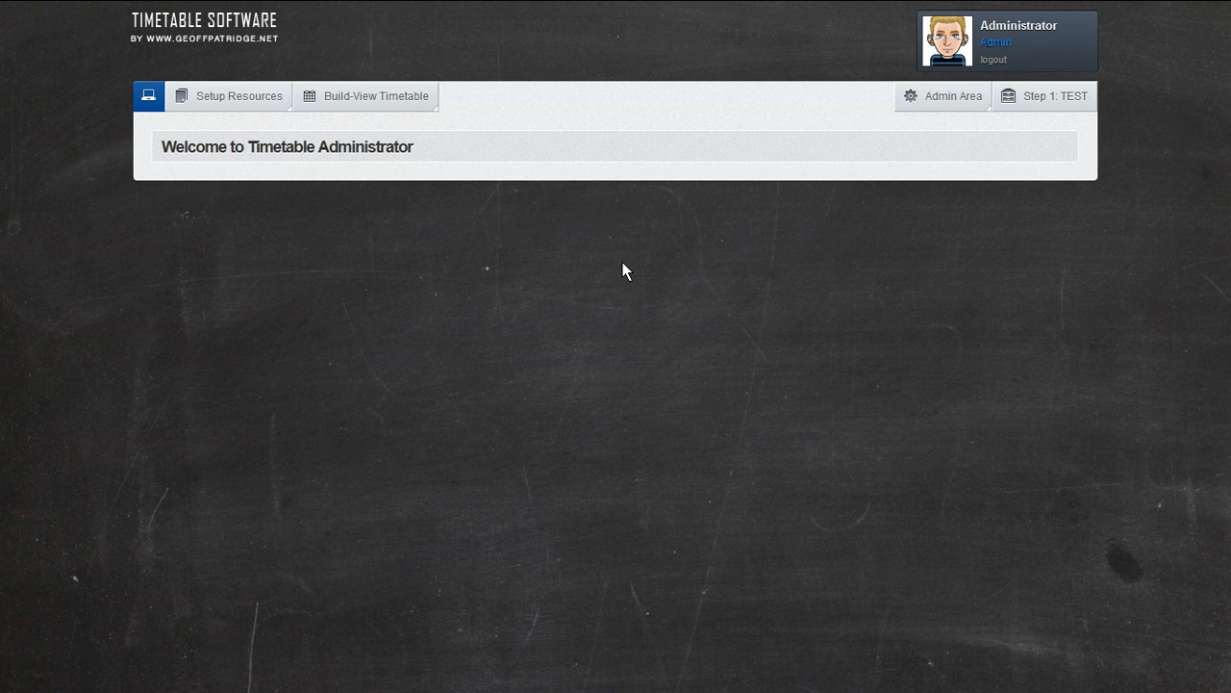
mouse_move(369, 99)
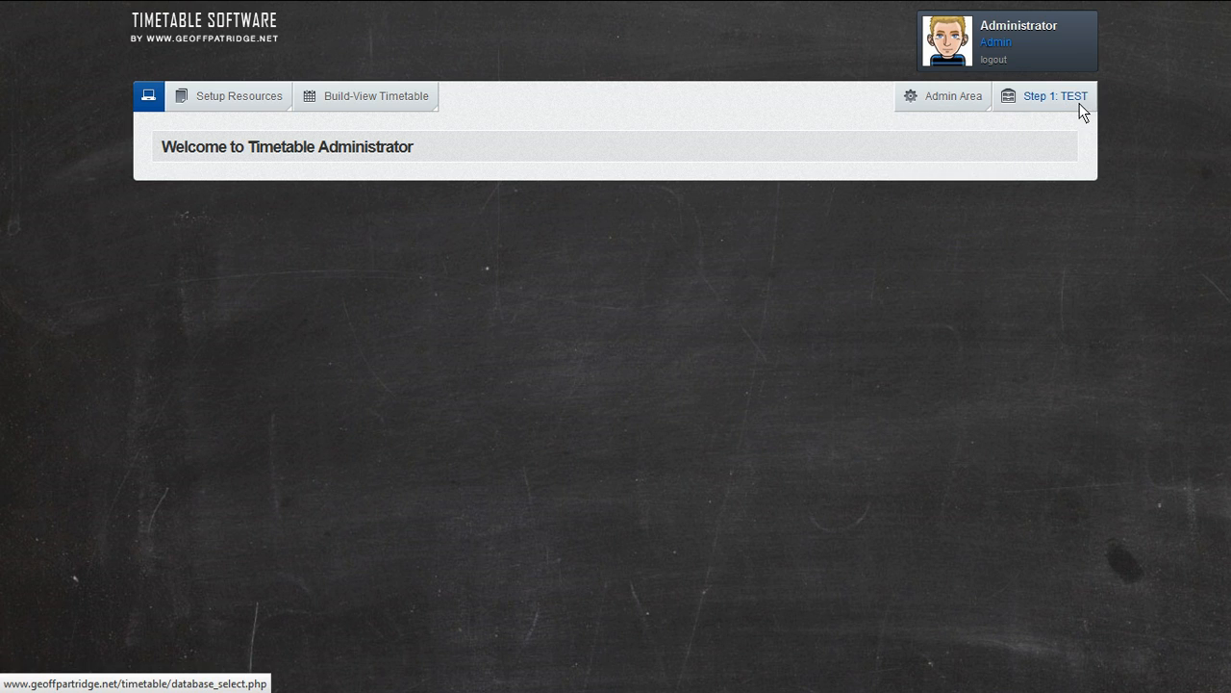
mouse_move(950, 107)
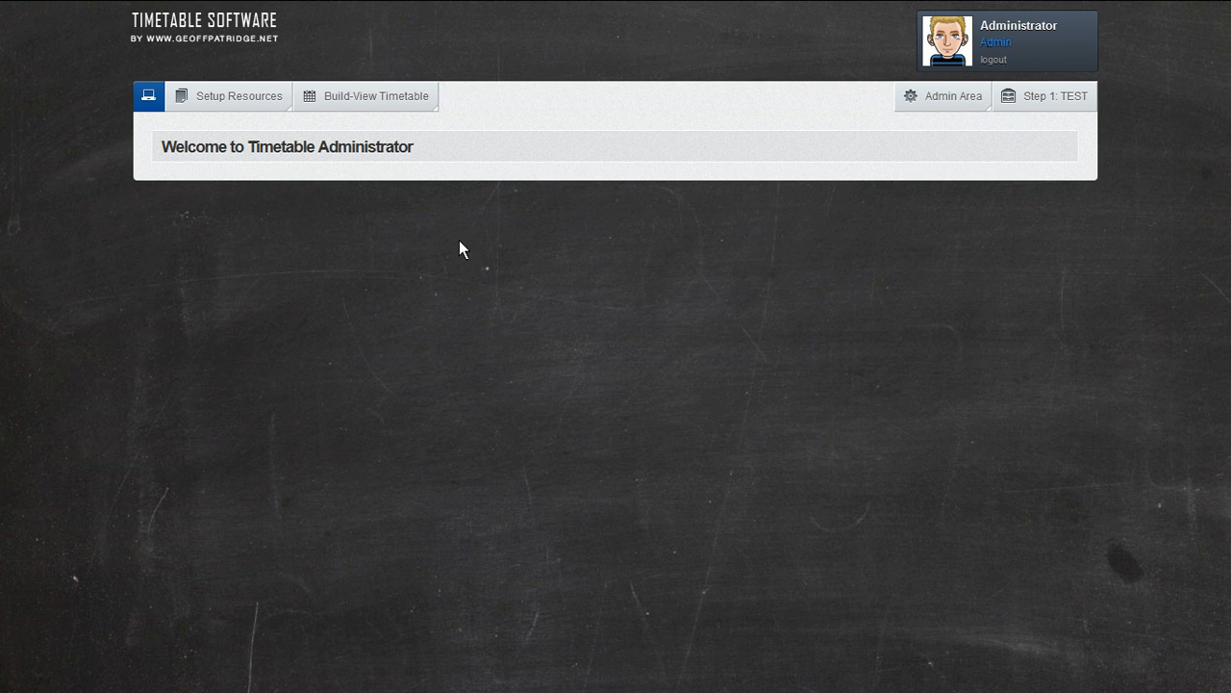
Open the timetable builder and go through the daily grids from Tuesday to Sunday, including all room rows
mouse_move(385, 97)
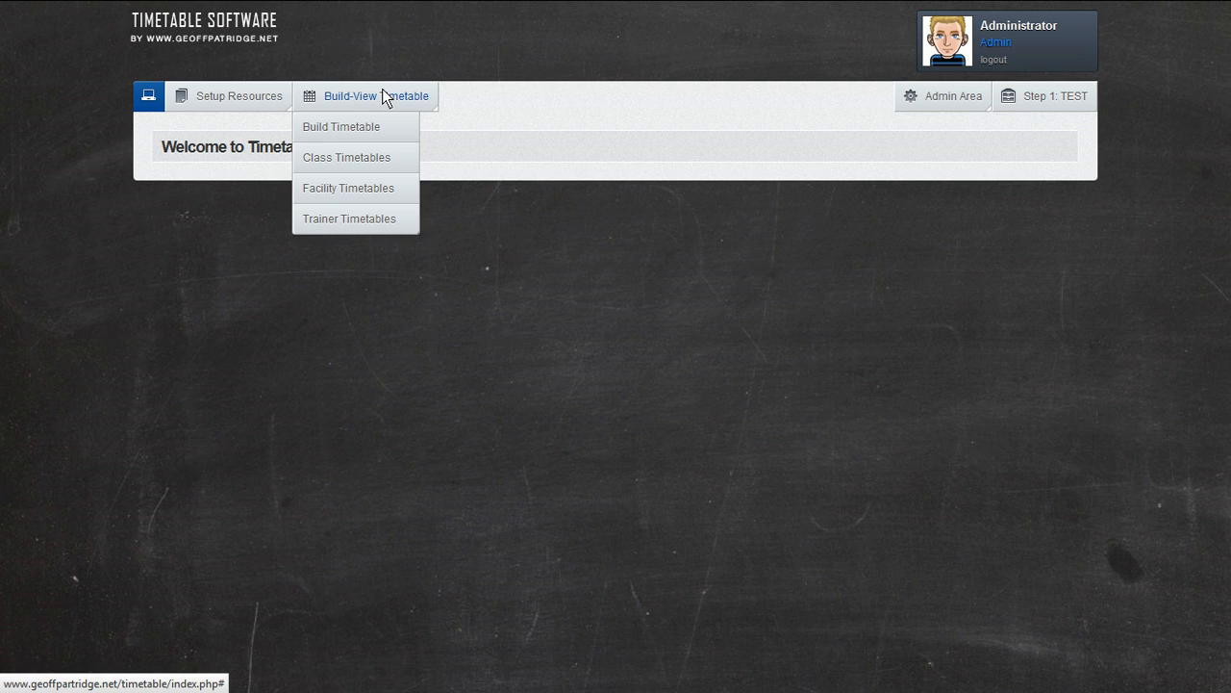
click(351, 132)
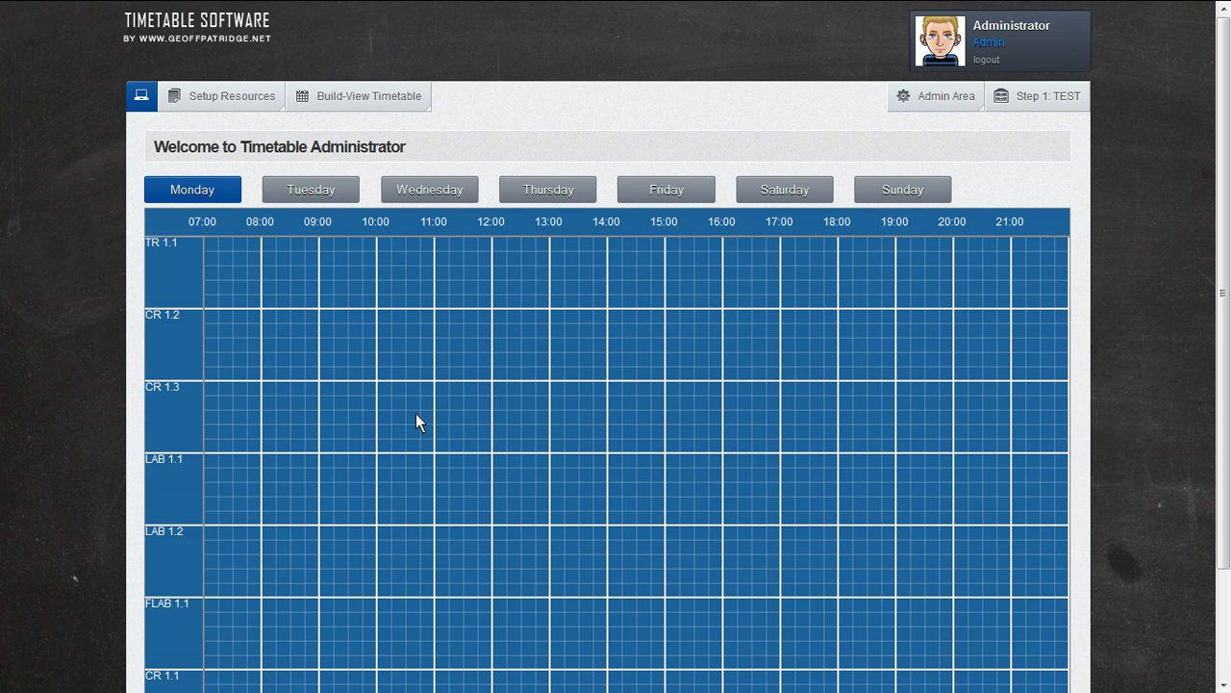
click(310, 195)
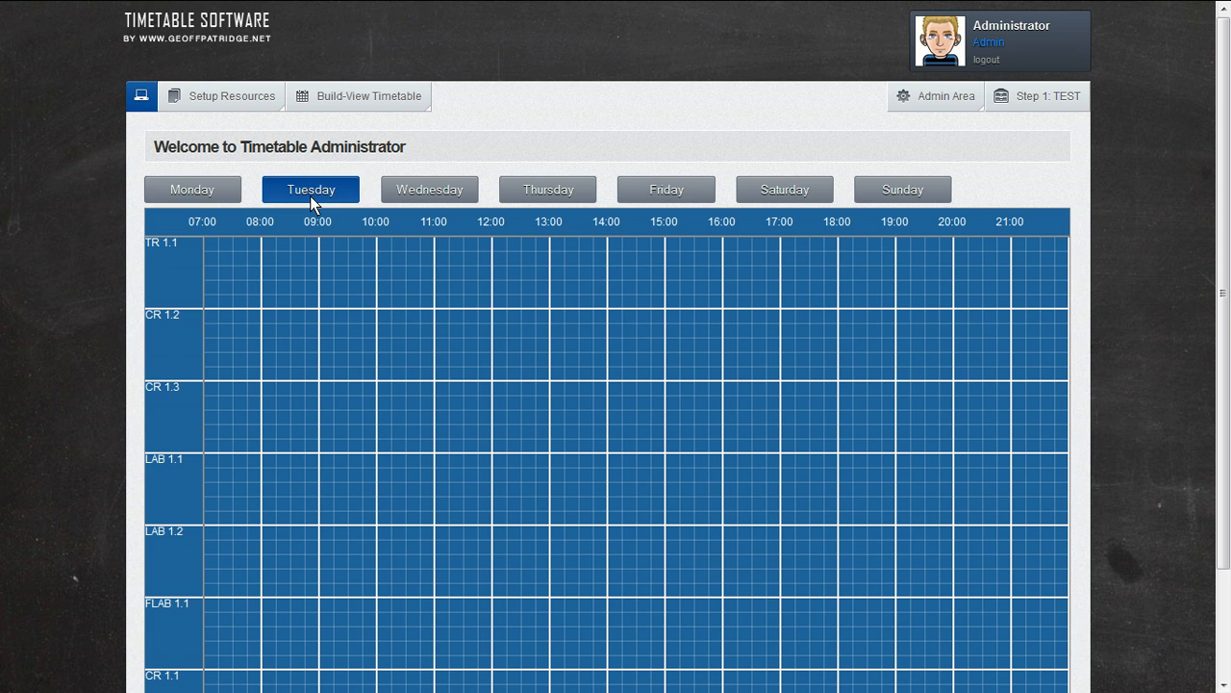
click(442, 198)
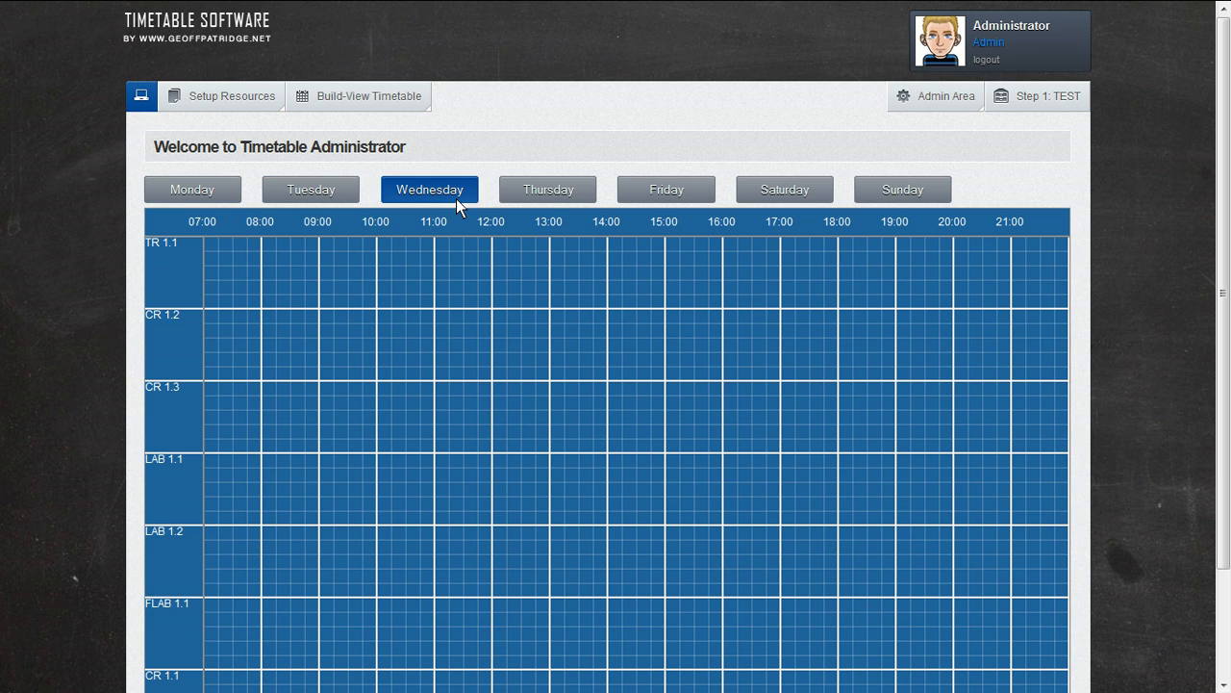
click(553, 198)
click(663, 198)
click(803, 189)
click(898, 187)
scroll(141, 332, down, 3)
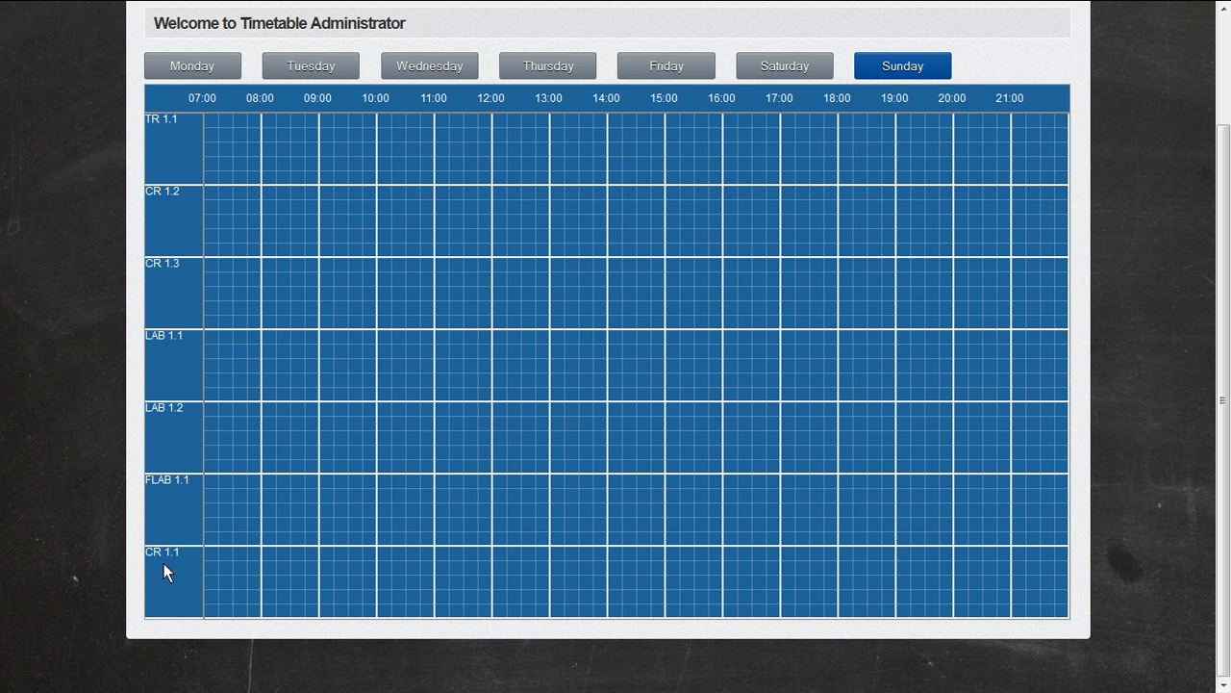
scroll(239, 328, up, 3)
mouse_move(216, 101)
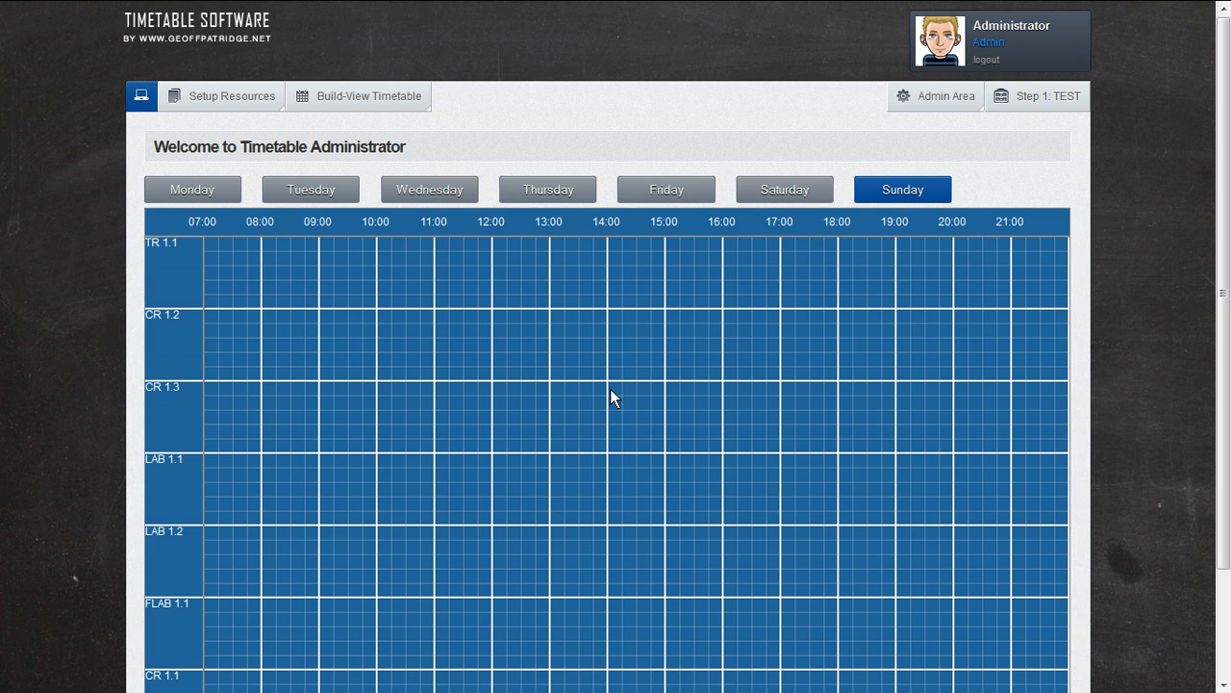
Start a new Sunday class in room TR 1.1 at 07:00 with Advanced Management as the subject
click(209, 246)
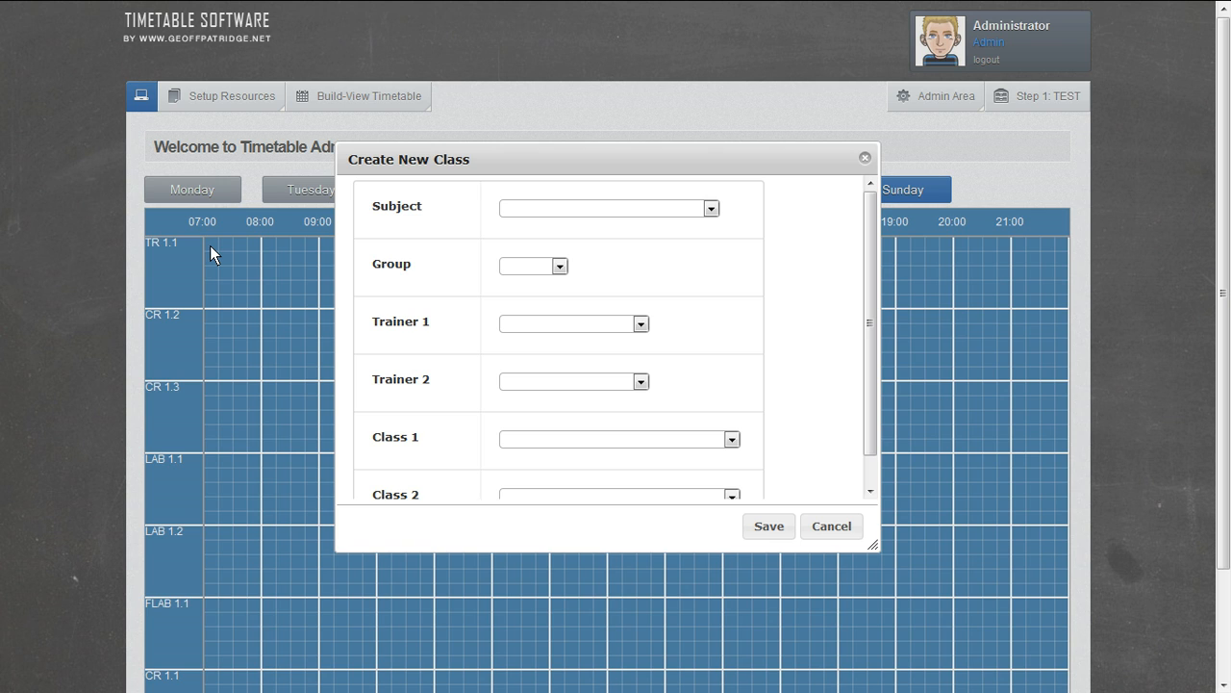
click(644, 211)
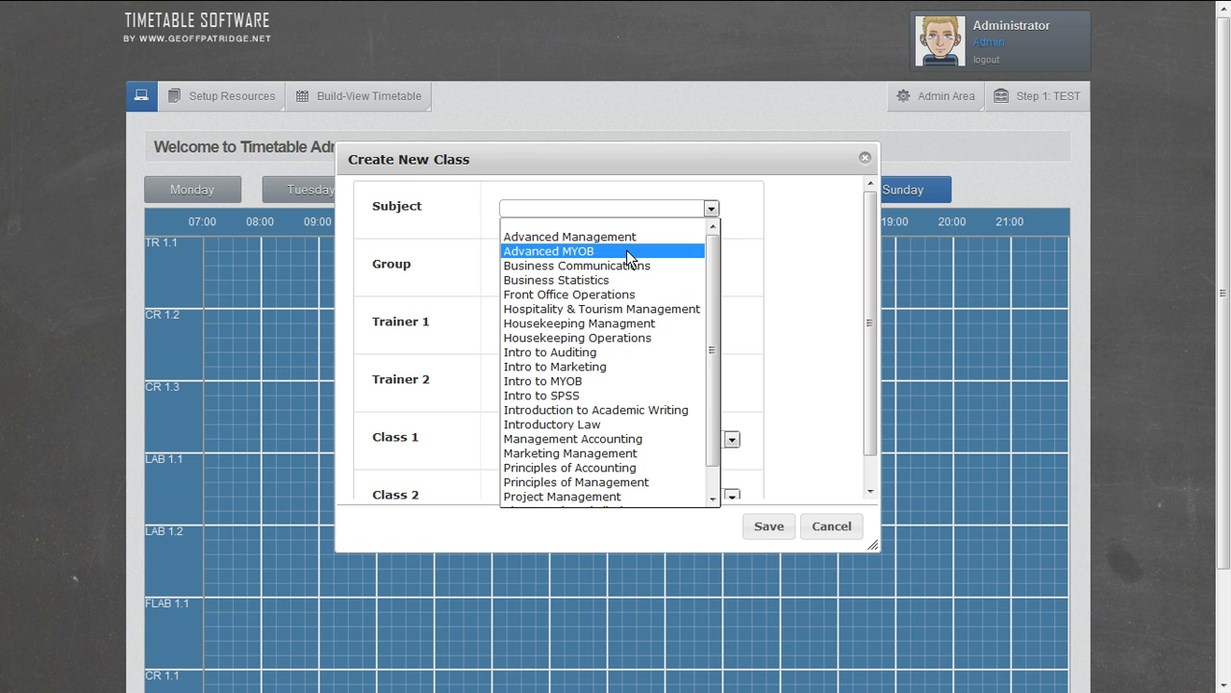
click(791, 281)
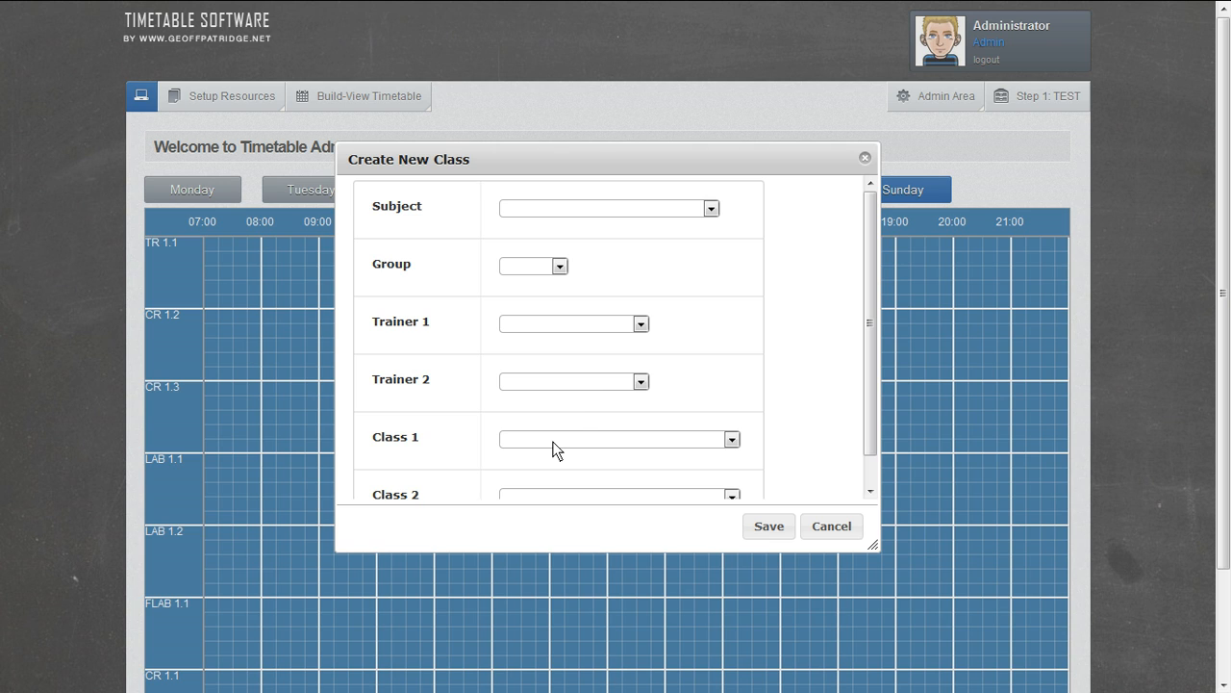
click(524, 213)
click(525, 234)
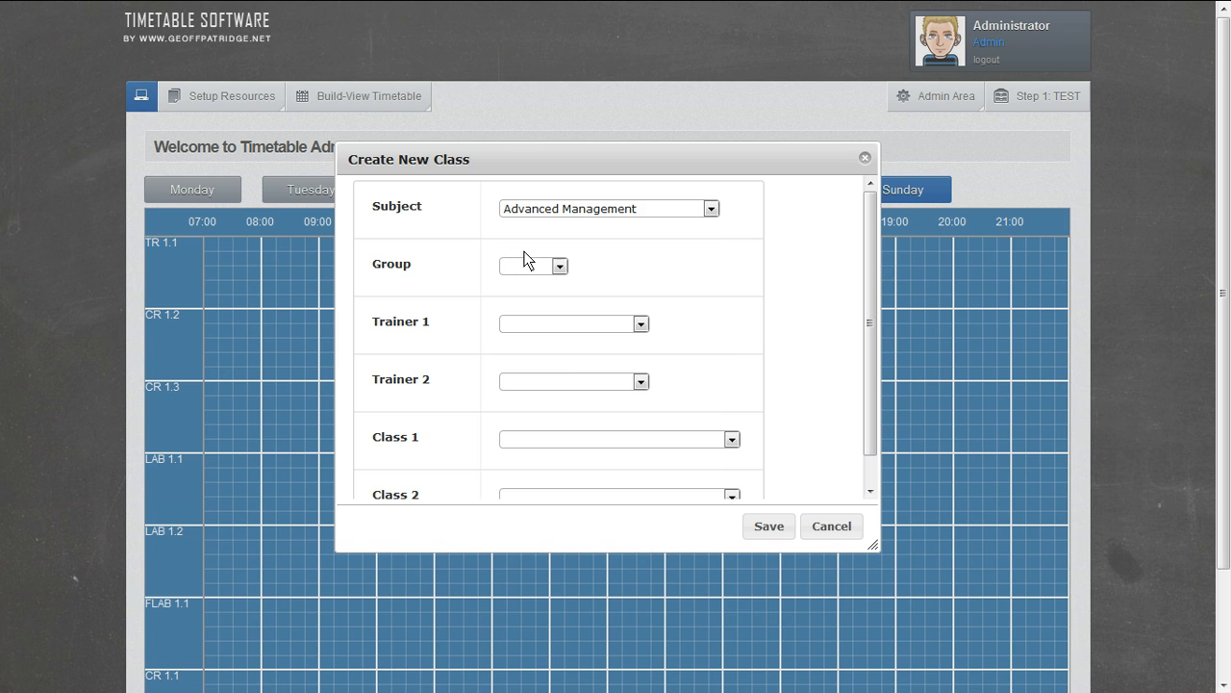
Assign the first listed trainer as Trainer 1 and Bachelor Business as Class 1, leave the group blank, and save the class
click(529, 268)
click(530, 291)
click(533, 327)
click(539, 351)
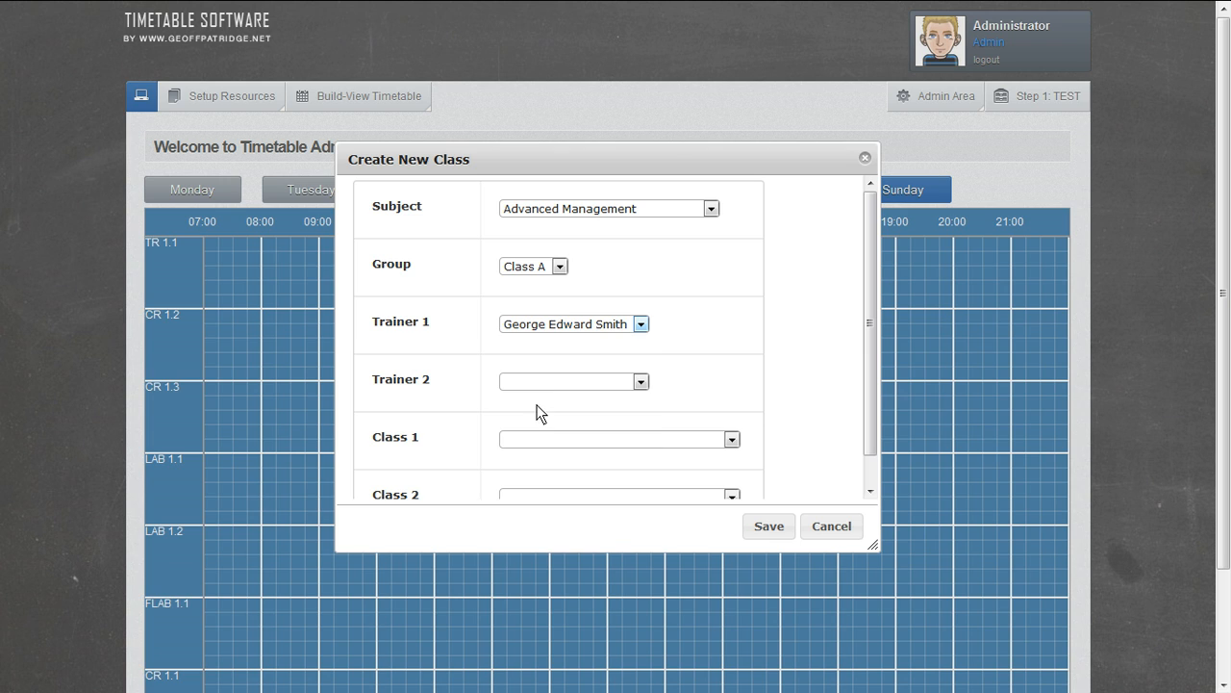
click(536, 438)
click(547, 466)
click(558, 268)
click(556, 281)
click(775, 536)
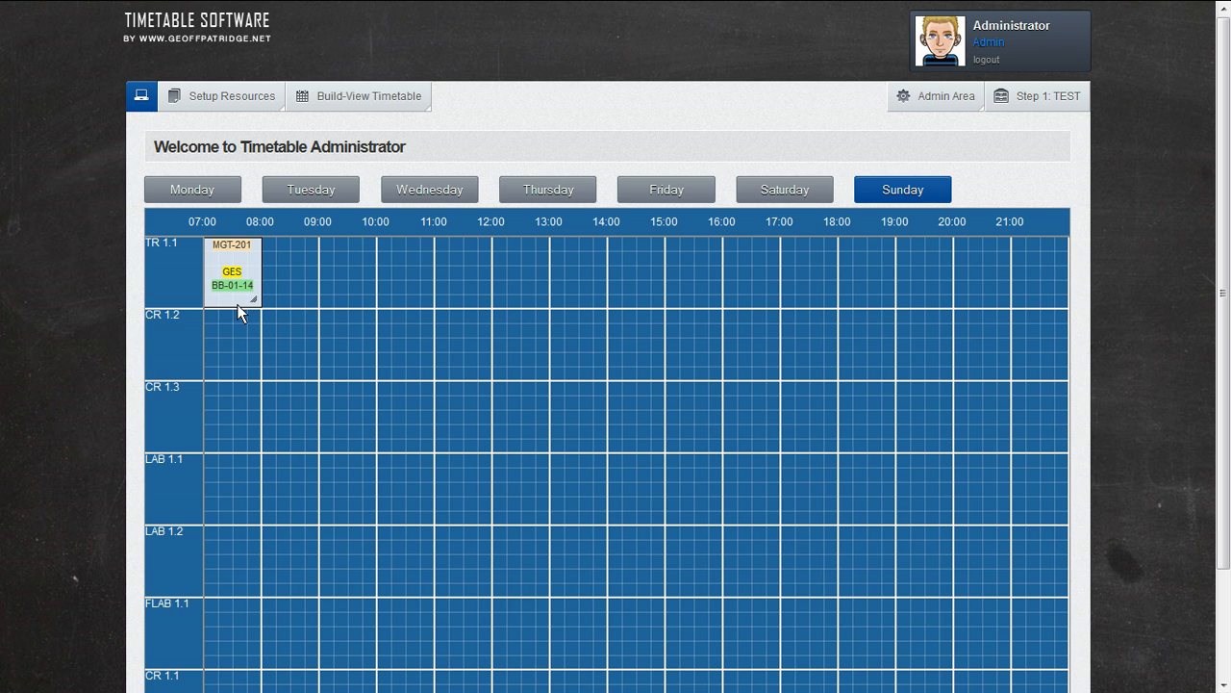
Try resizing the MGT-201 class block to end at 09:00, then 08:15, then 08:00
drag(260, 271, 316, 270)
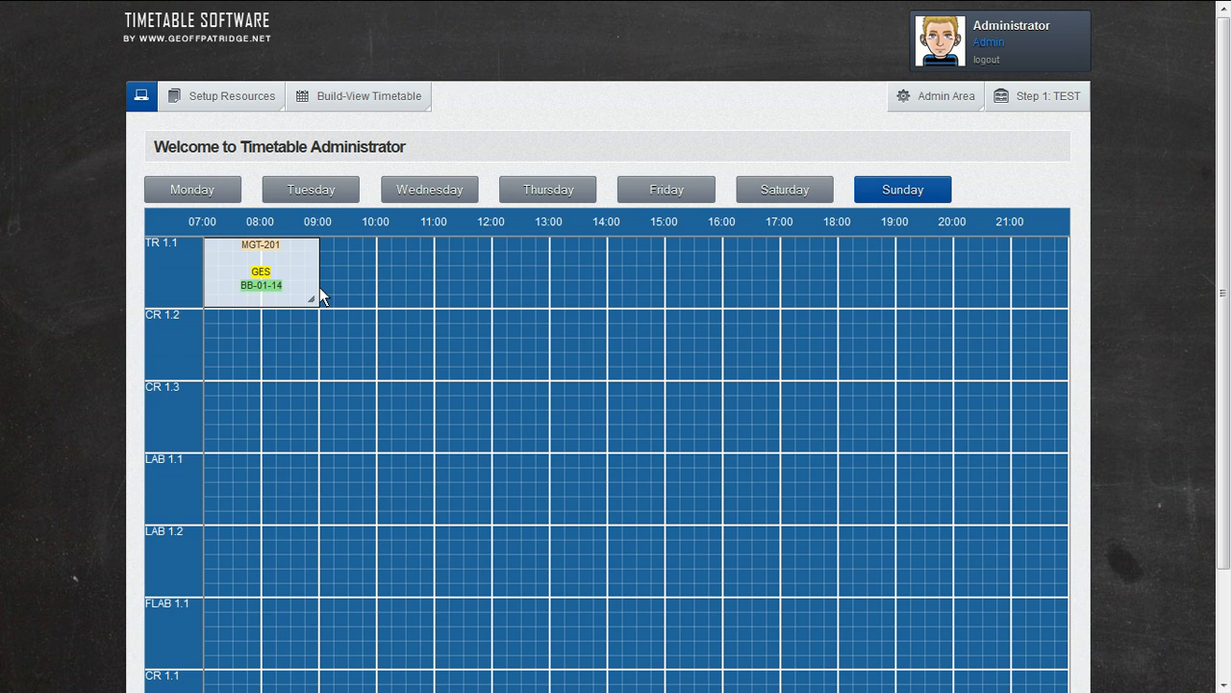
drag(317, 288, 269, 288)
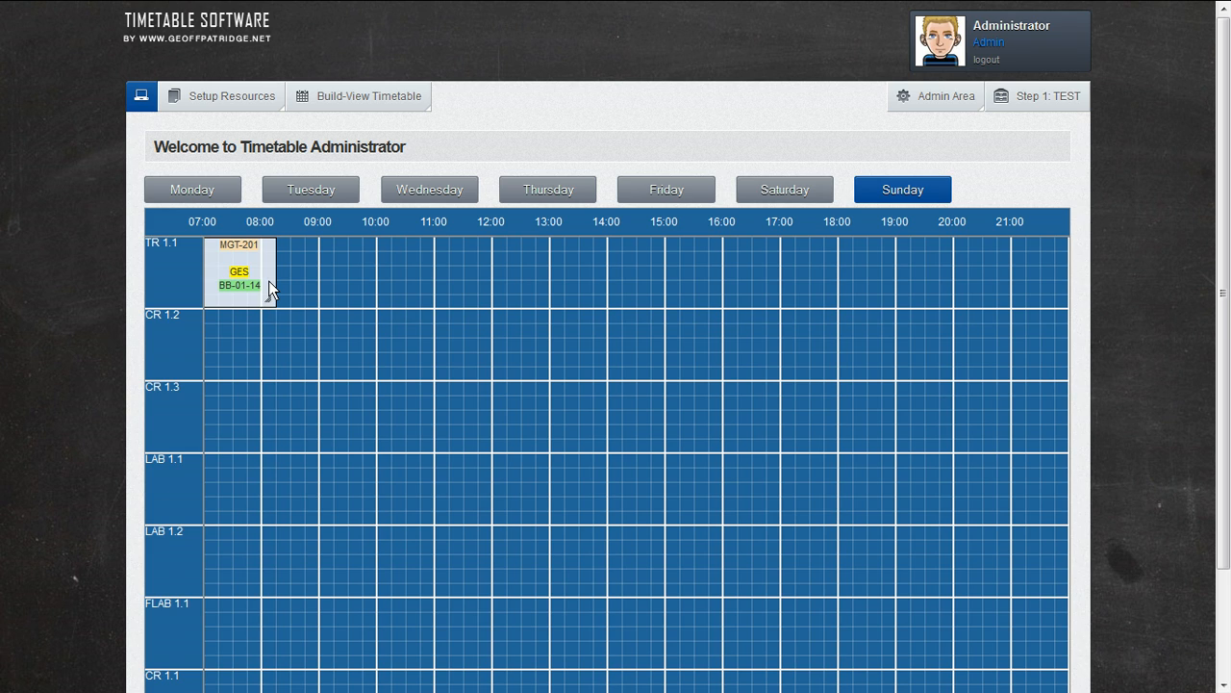
drag(274, 288, 260, 290)
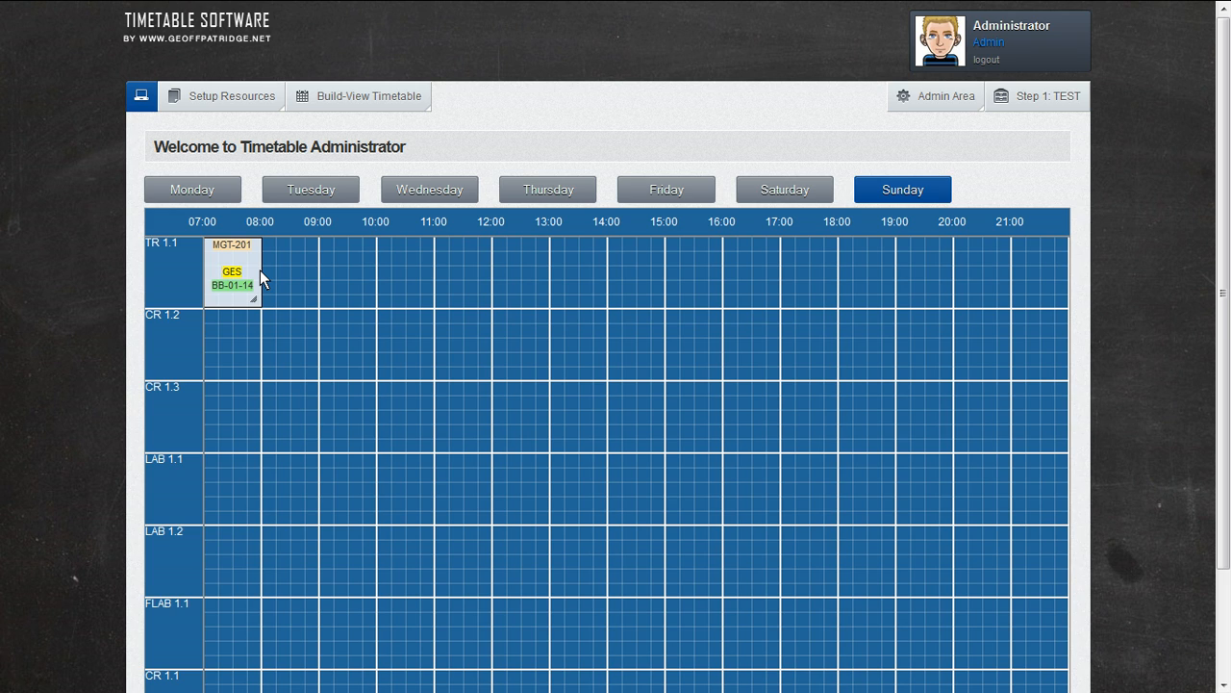
Extend the MGT-201 class block to 09:00 and move it to room CR 1.2, starting at 13:00
drag(260, 269, 319, 272)
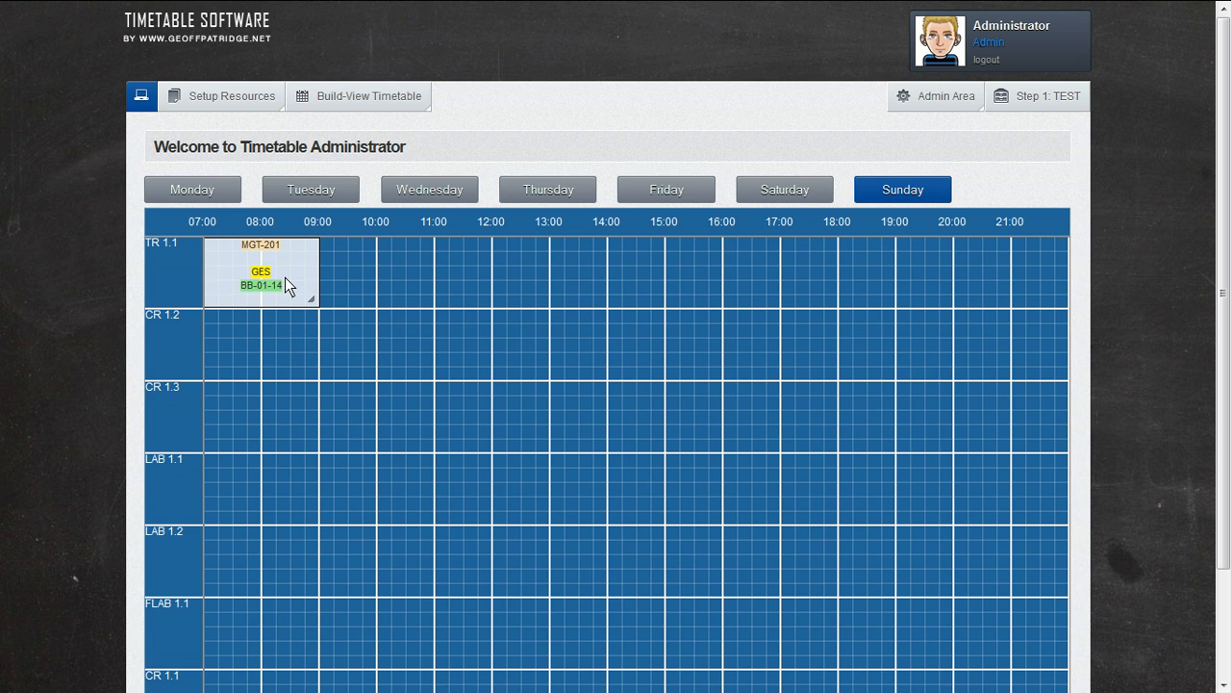
drag(285, 284, 629, 376)
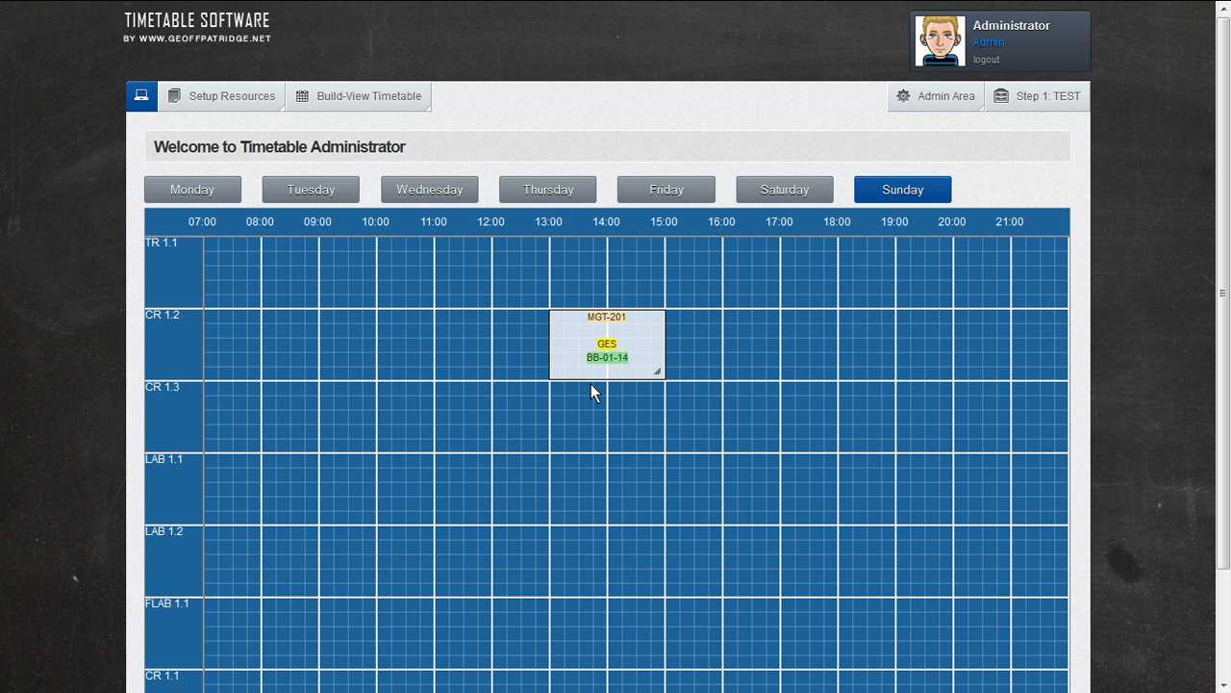
Try to save another Advanced Management class in CR 1.3 at 13:00 with the same trainer and Bachelor Business, and cancel the form
scroll(766, 368, down, 2)
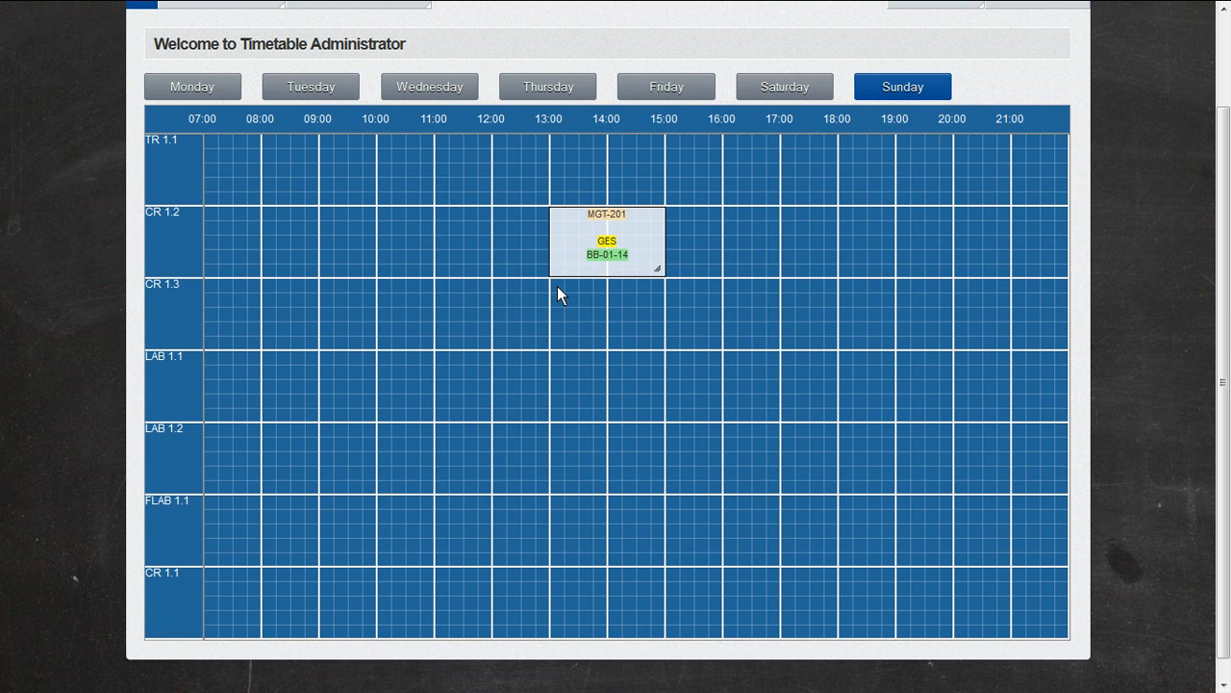
click(557, 286)
click(584, 209)
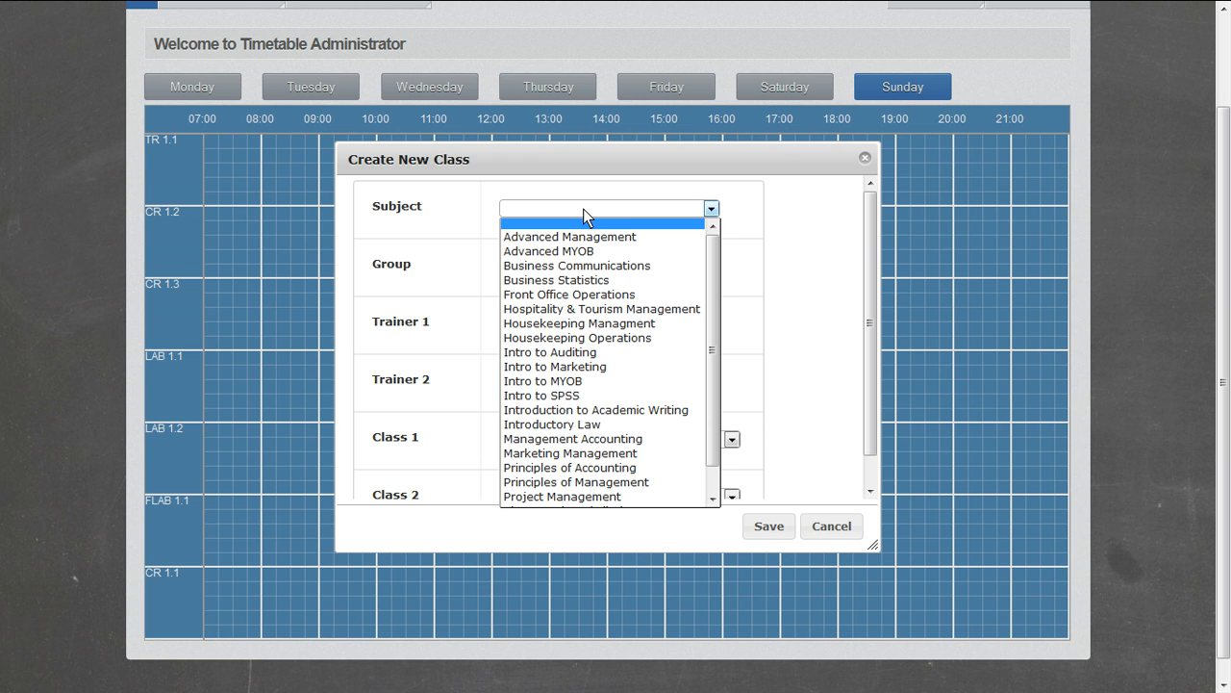
click(576, 236)
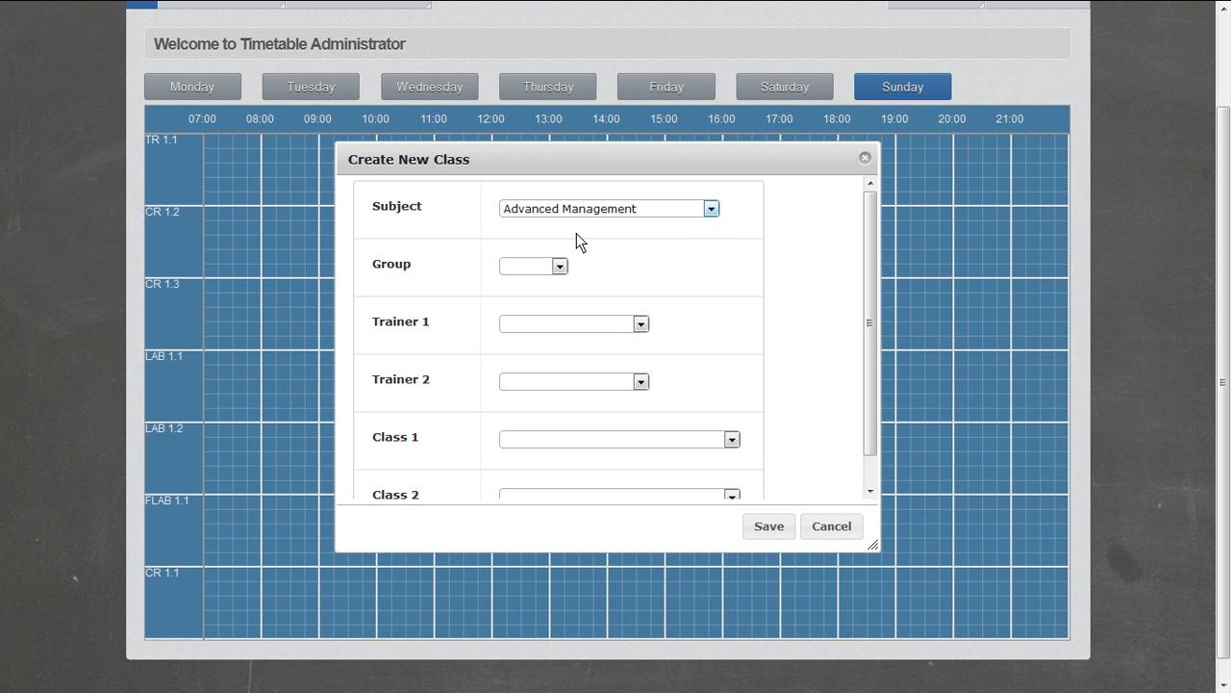
click(545, 322)
click(560, 350)
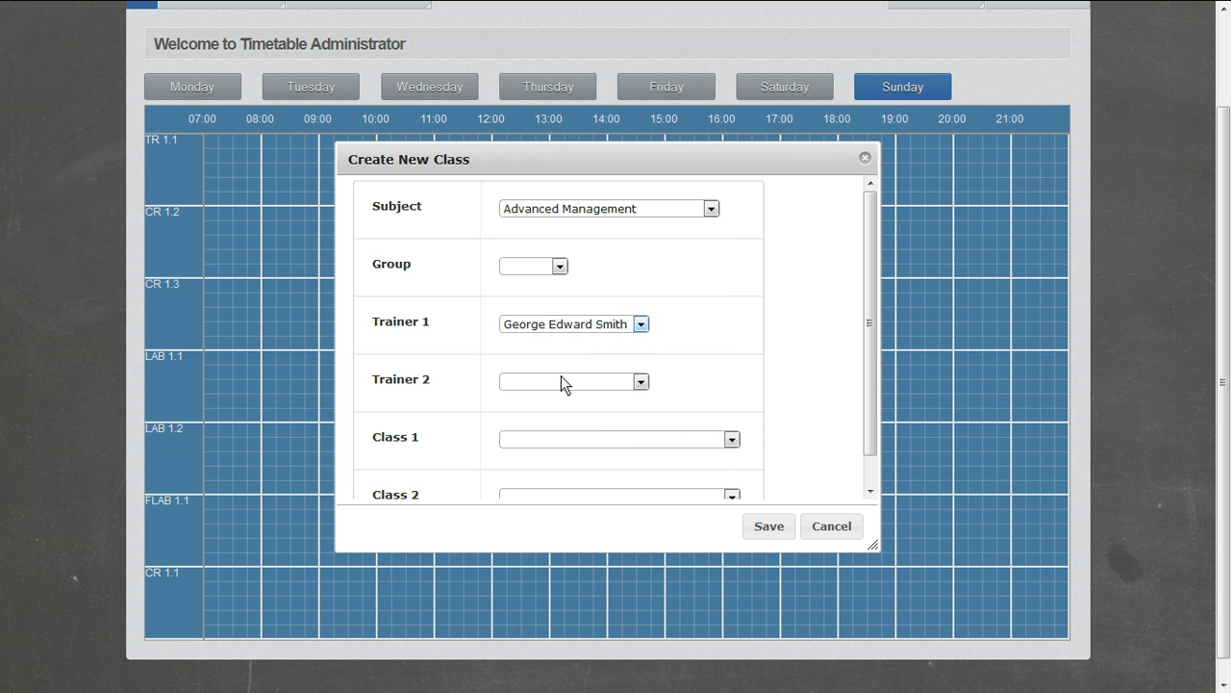
click(618, 440)
click(602, 468)
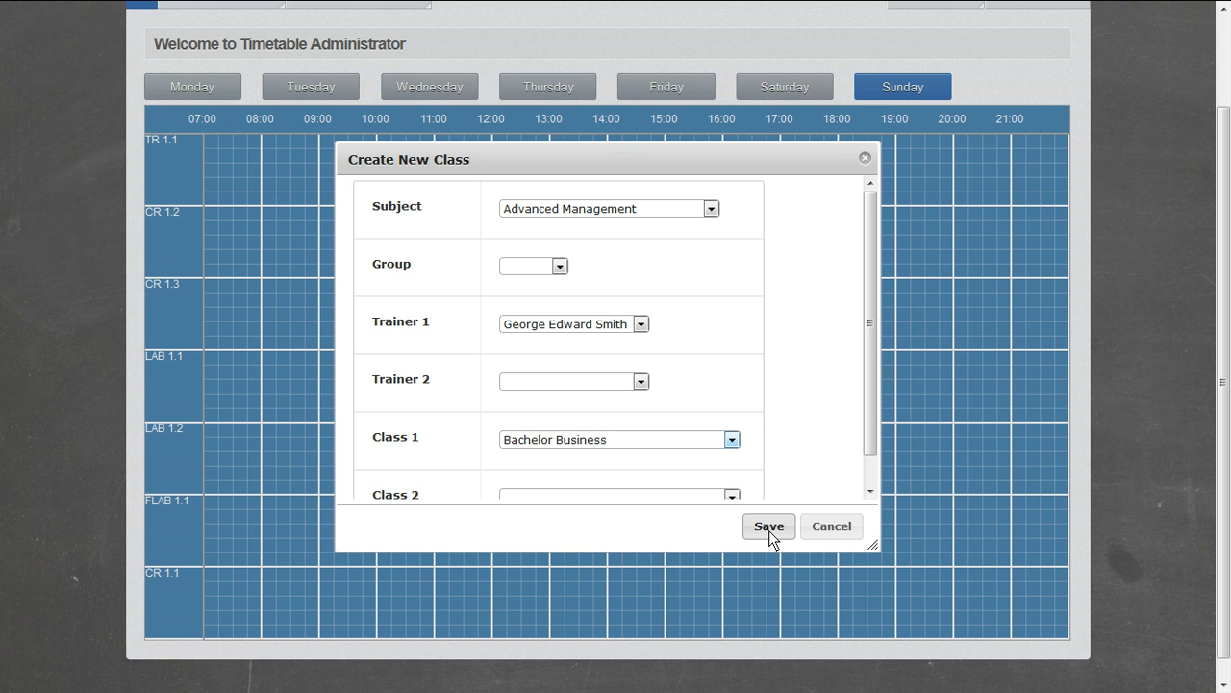
click(770, 529)
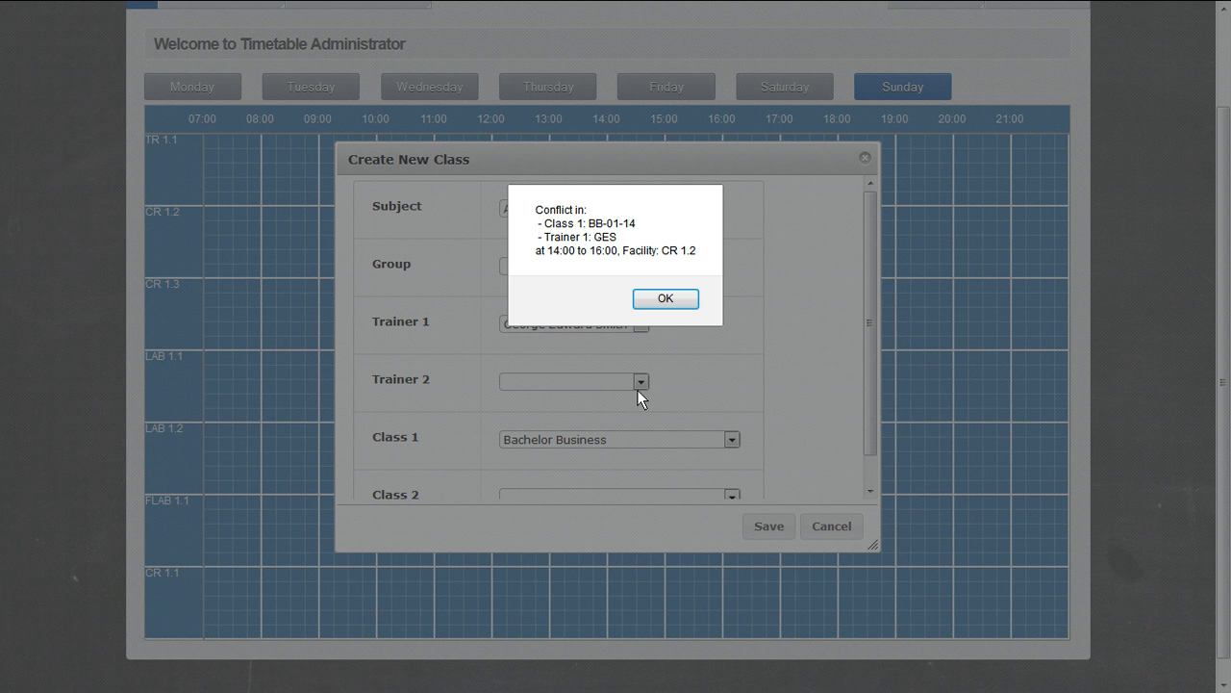
click(664, 299)
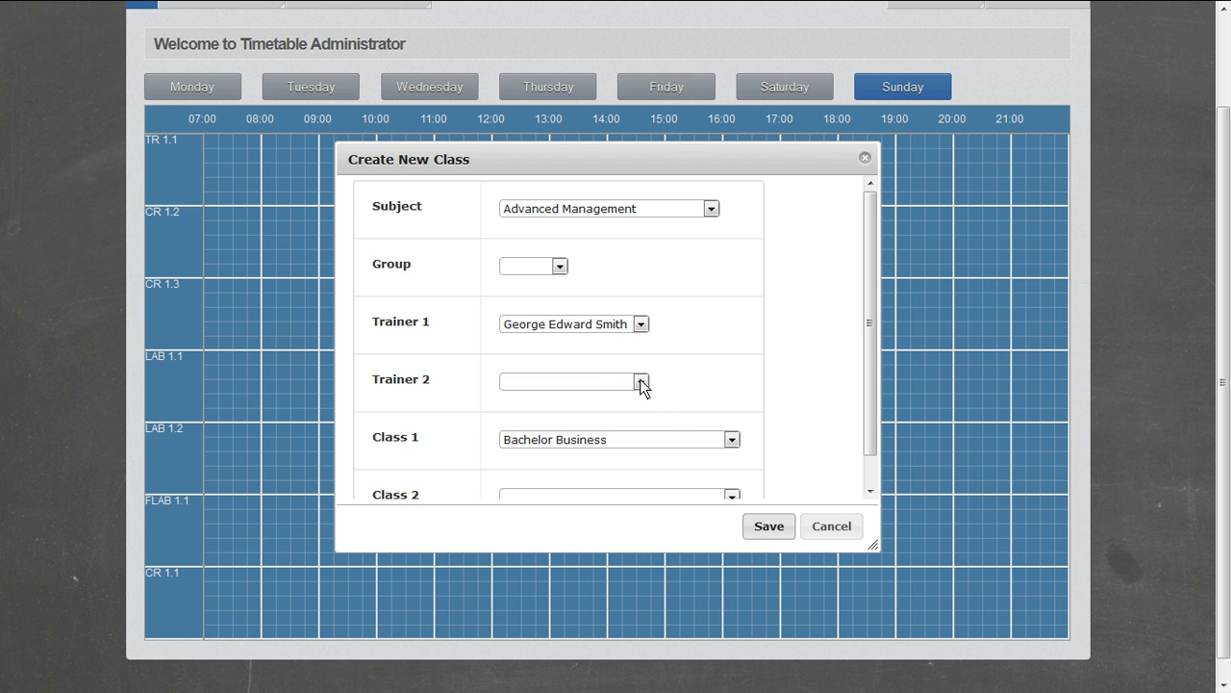
click(847, 525)
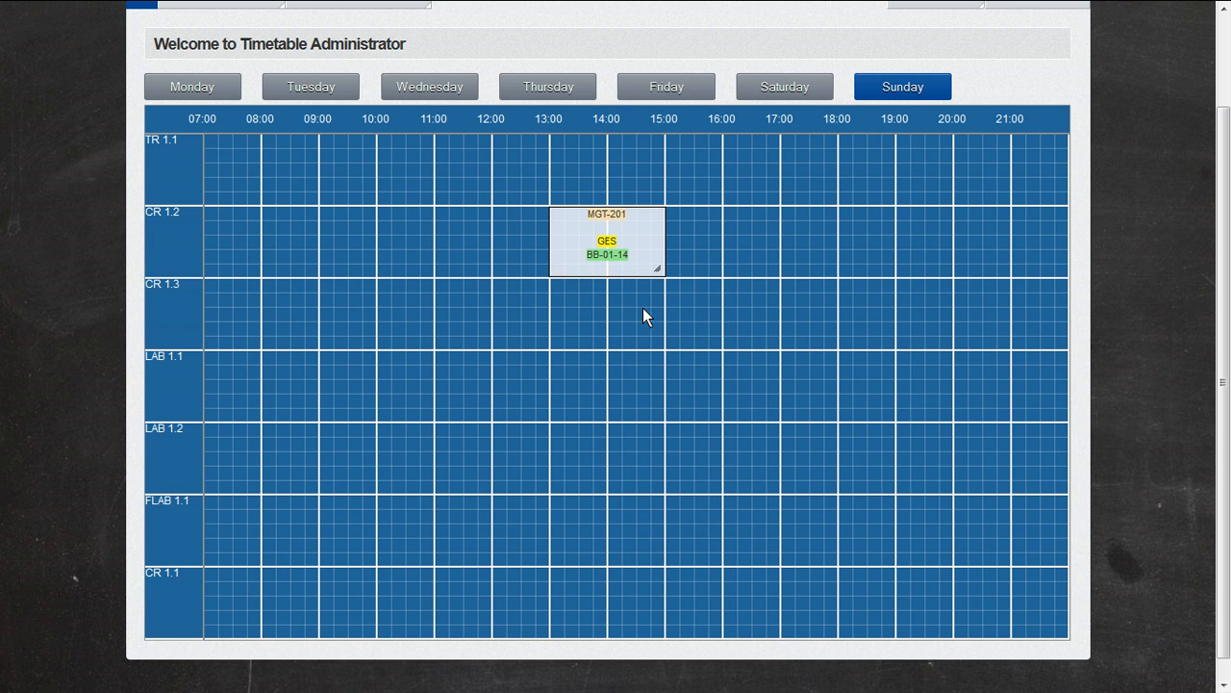
Open Sunday's MGT-201 class in CR 1.2 for editing, request its deletion, and decline the delete confirmation
right_click(636, 234)
click(633, 232)
click(633, 232)
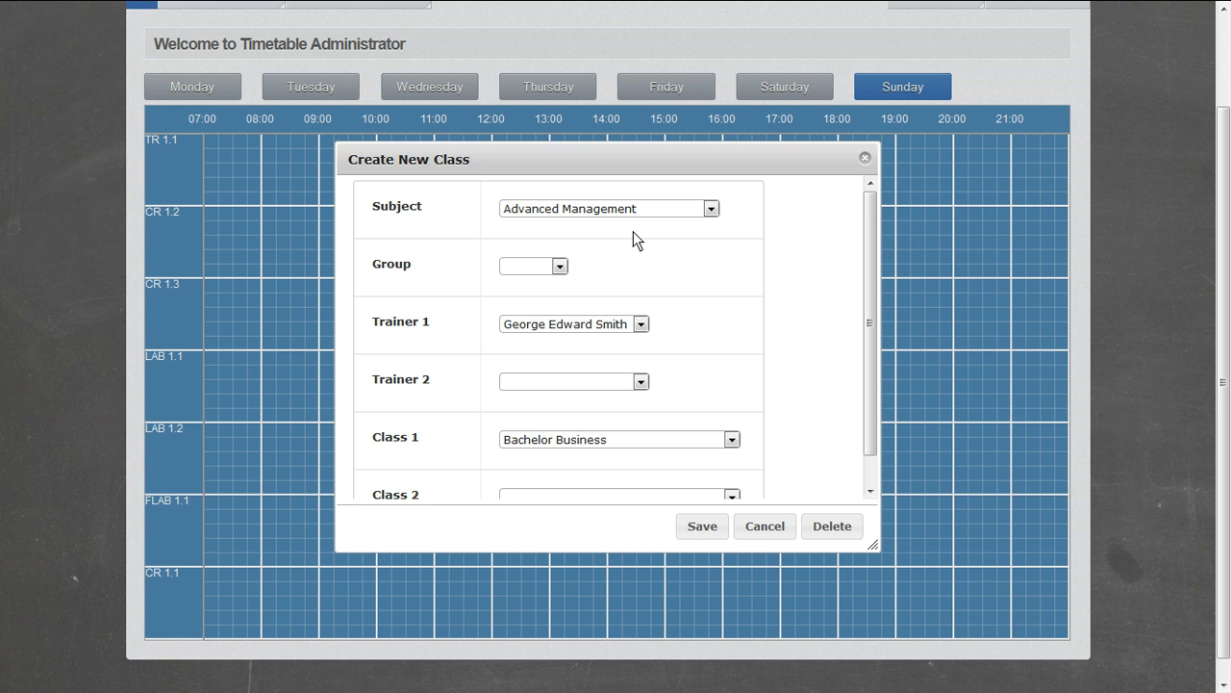
click(833, 527)
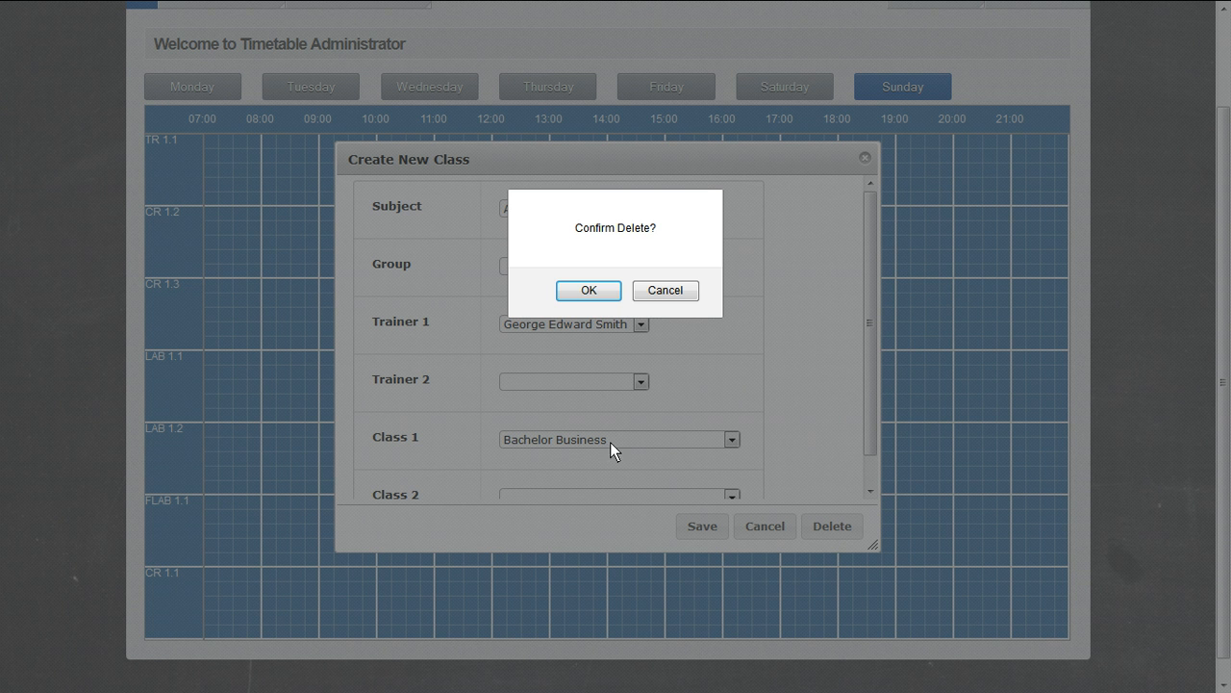
click(666, 291)
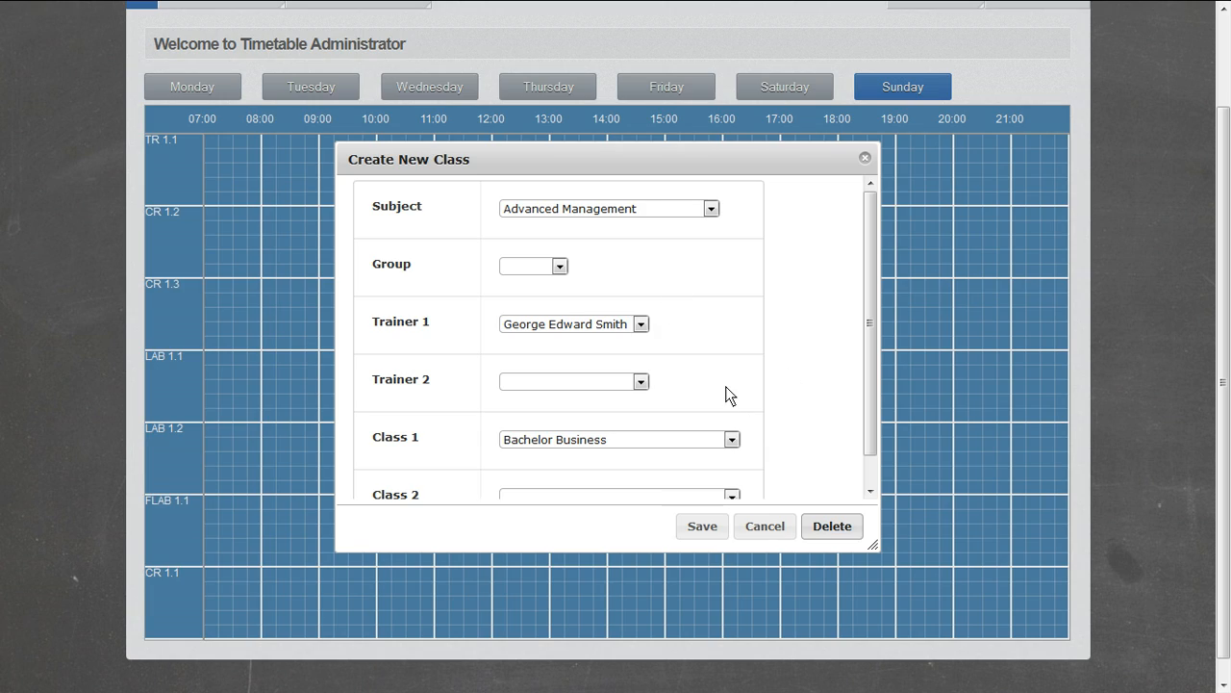
Change Trainer 1 of the MGT-201 class to the second listed trainer and save the class
click(640, 325)
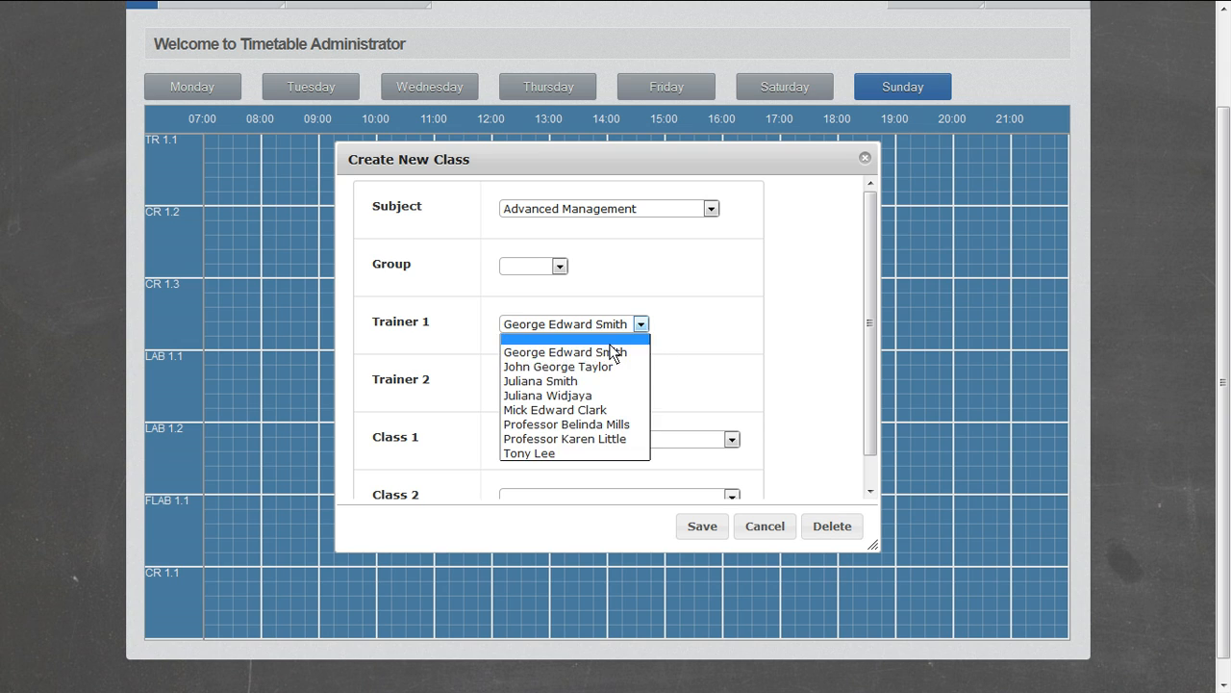
click(591, 367)
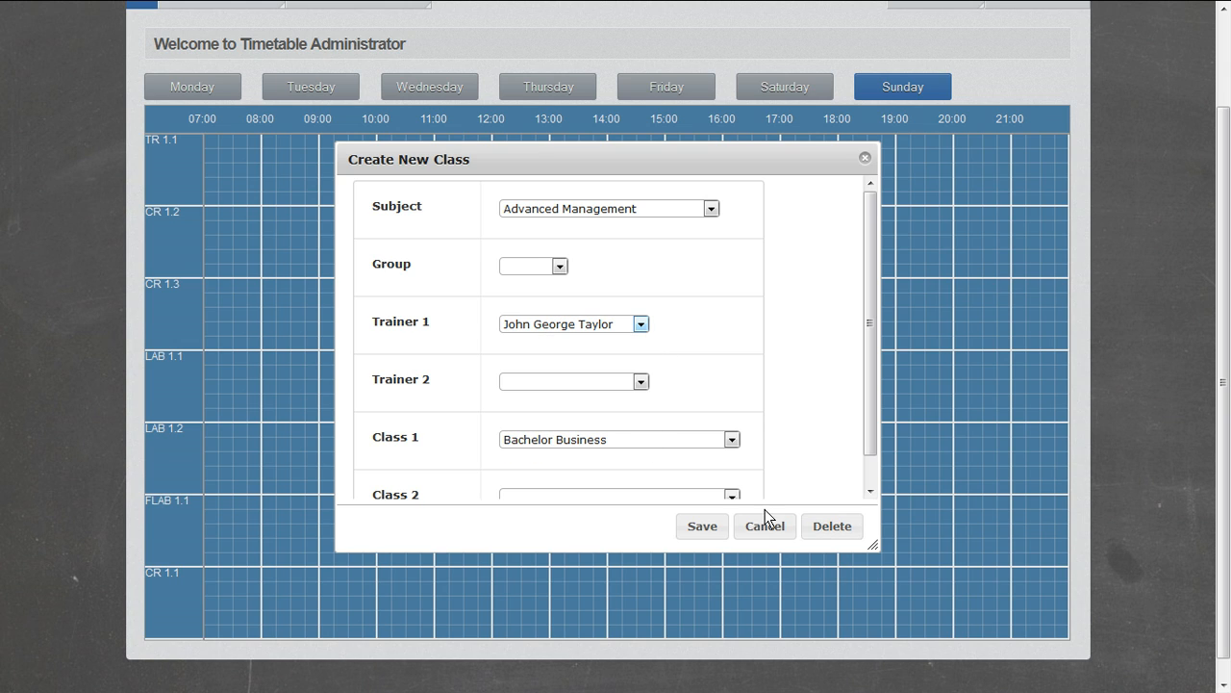
click(703, 527)
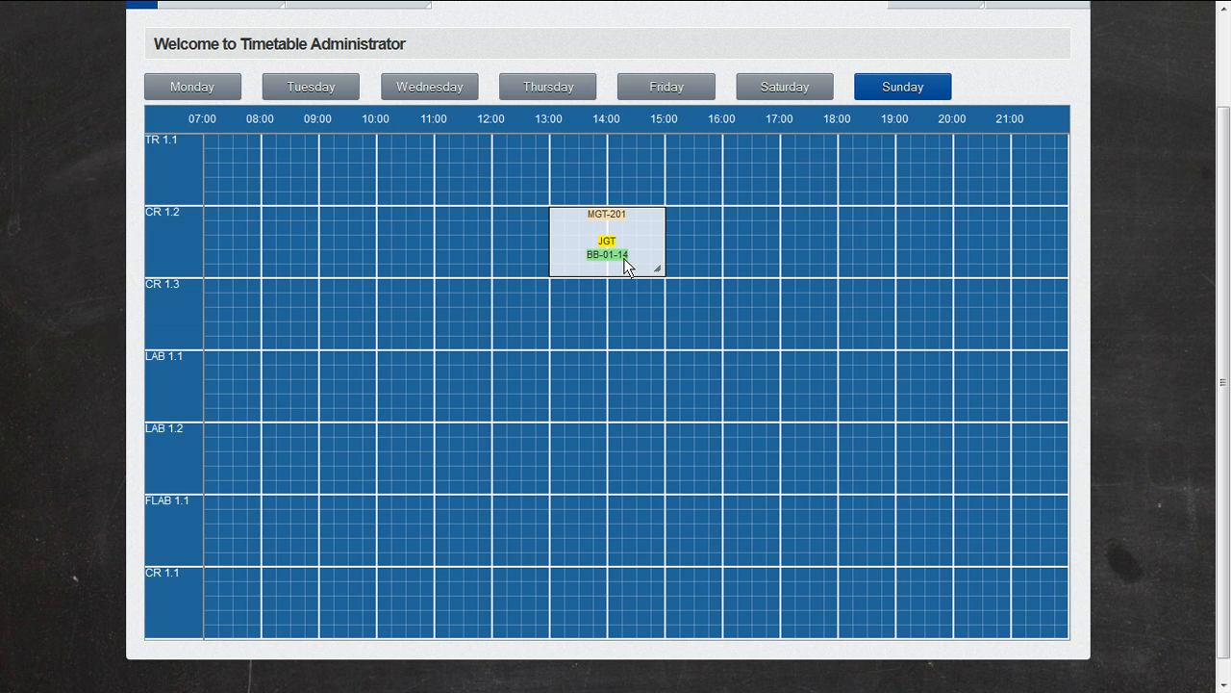
View the class timetable for Bachelor Business [BB-01-14] through to its Sunday row
scroll(416, 327, up, 1)
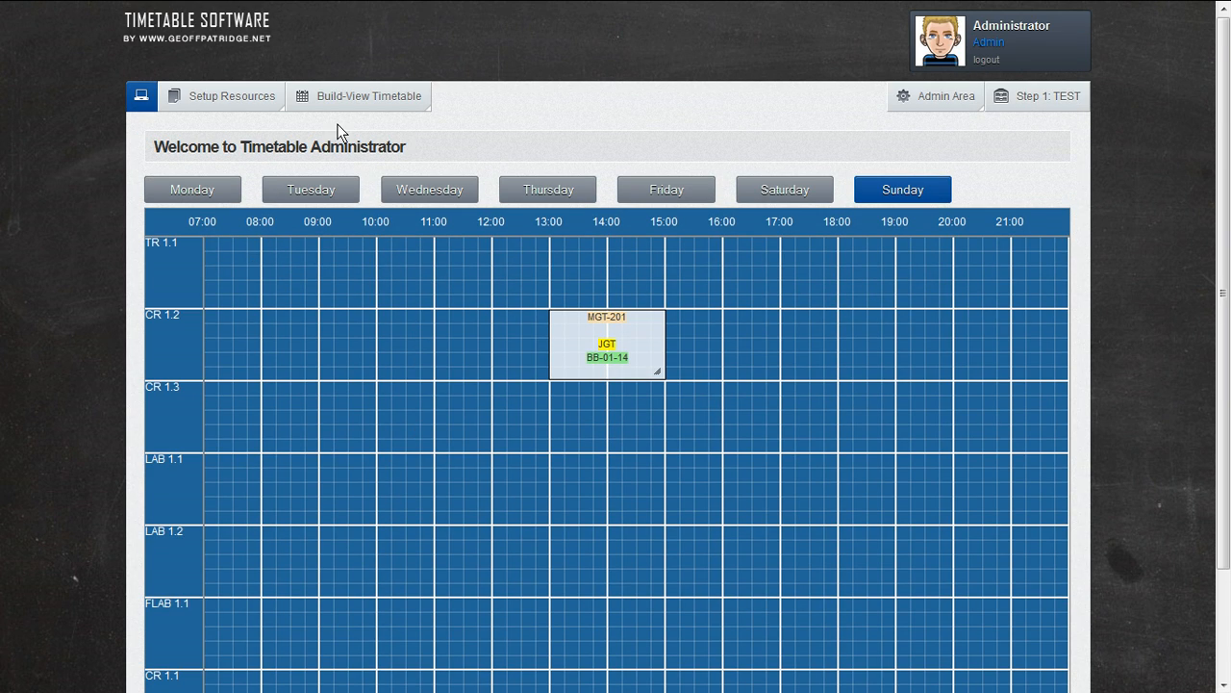
mouse_move(358, 99)
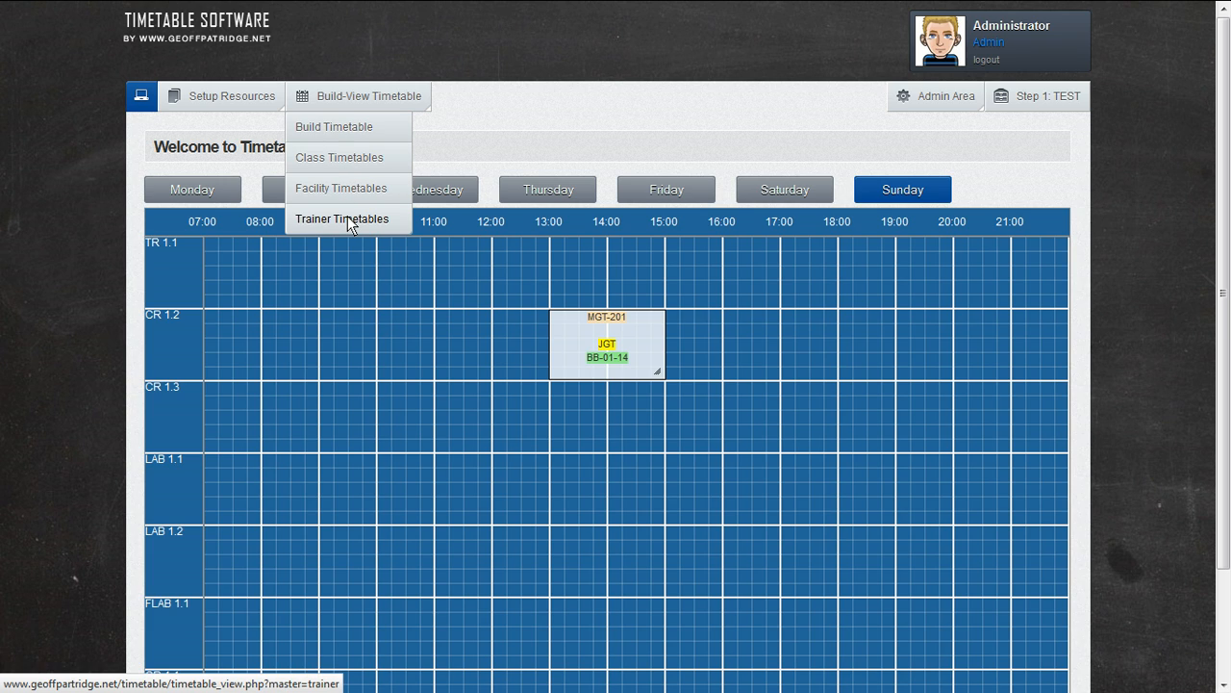
click(352, 160)
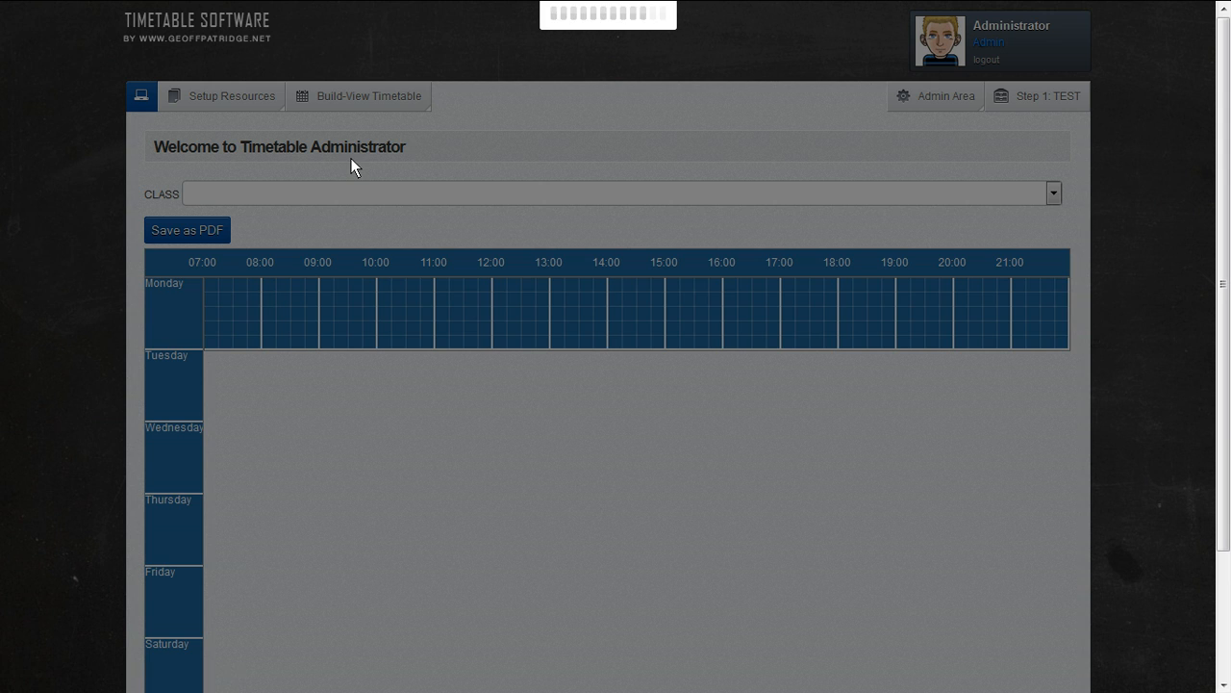
click(339, 196)
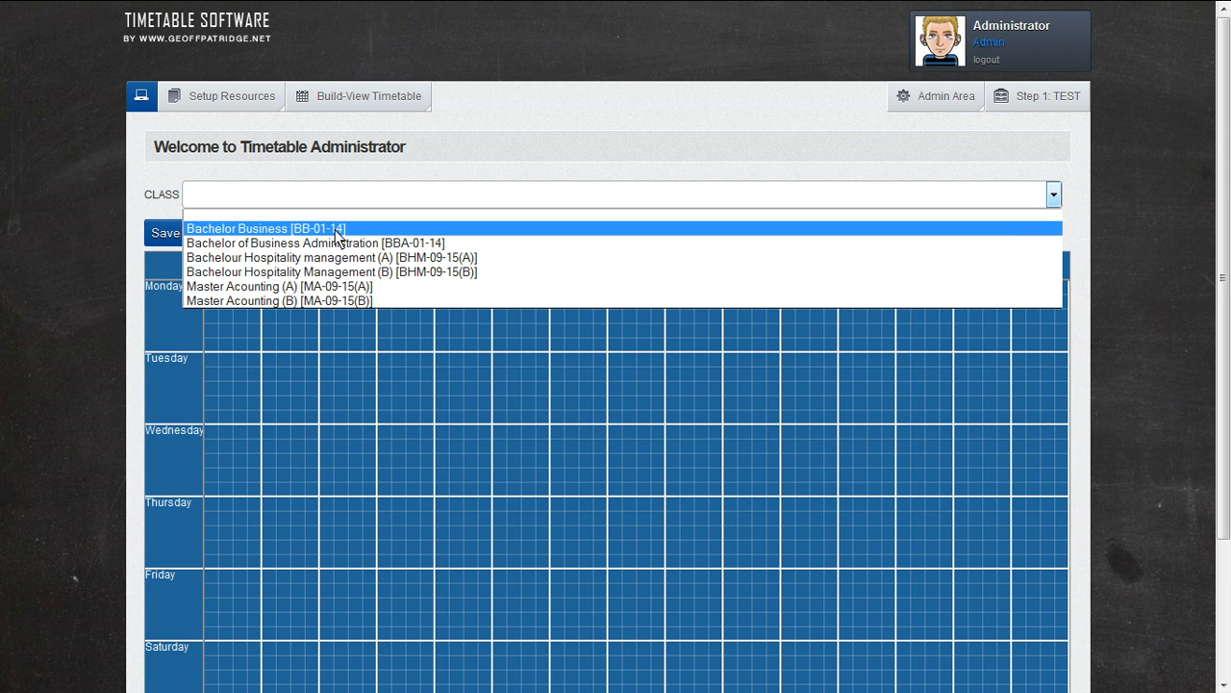
click(338, 222)
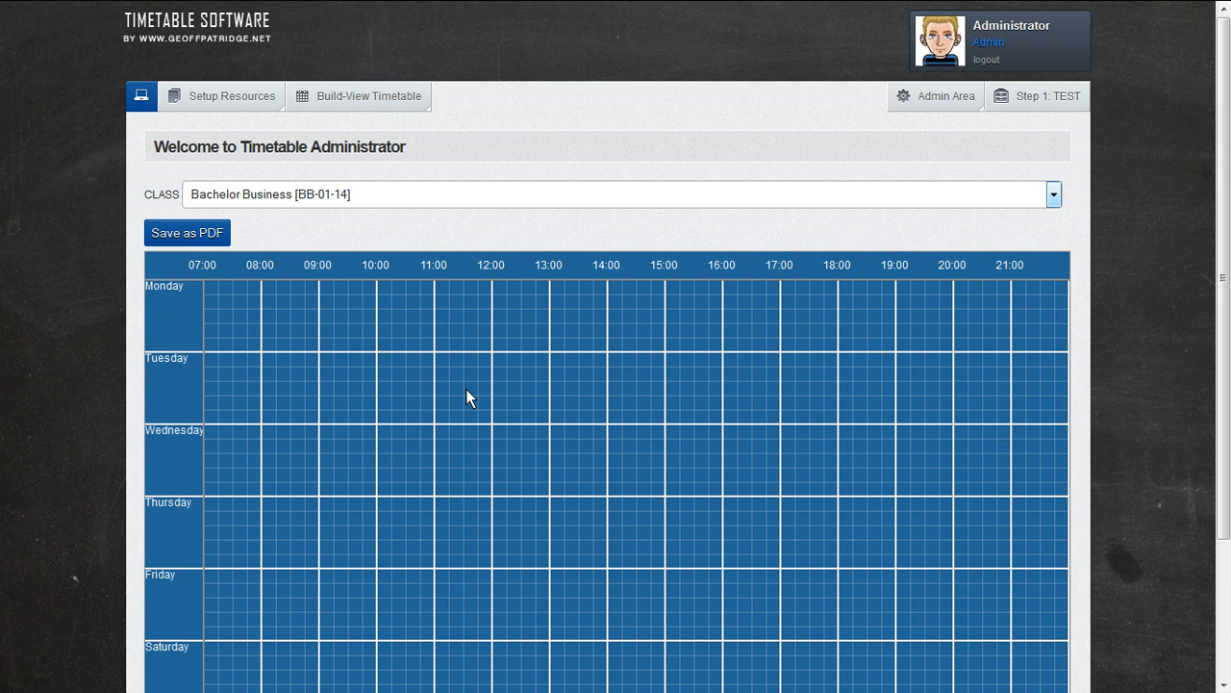
scroll(465, 394, down, 3)
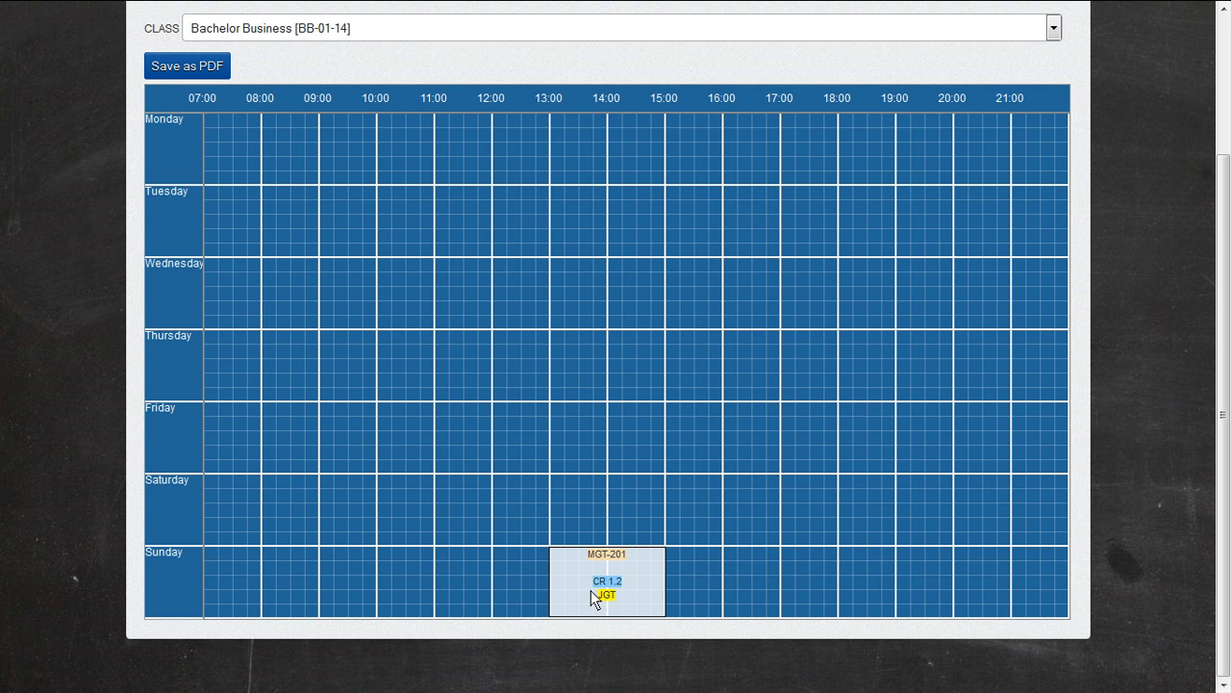
View the facility timetable for Block B [TR 1.1] through to its Sunday row
scroll(593, 590, up, 3)
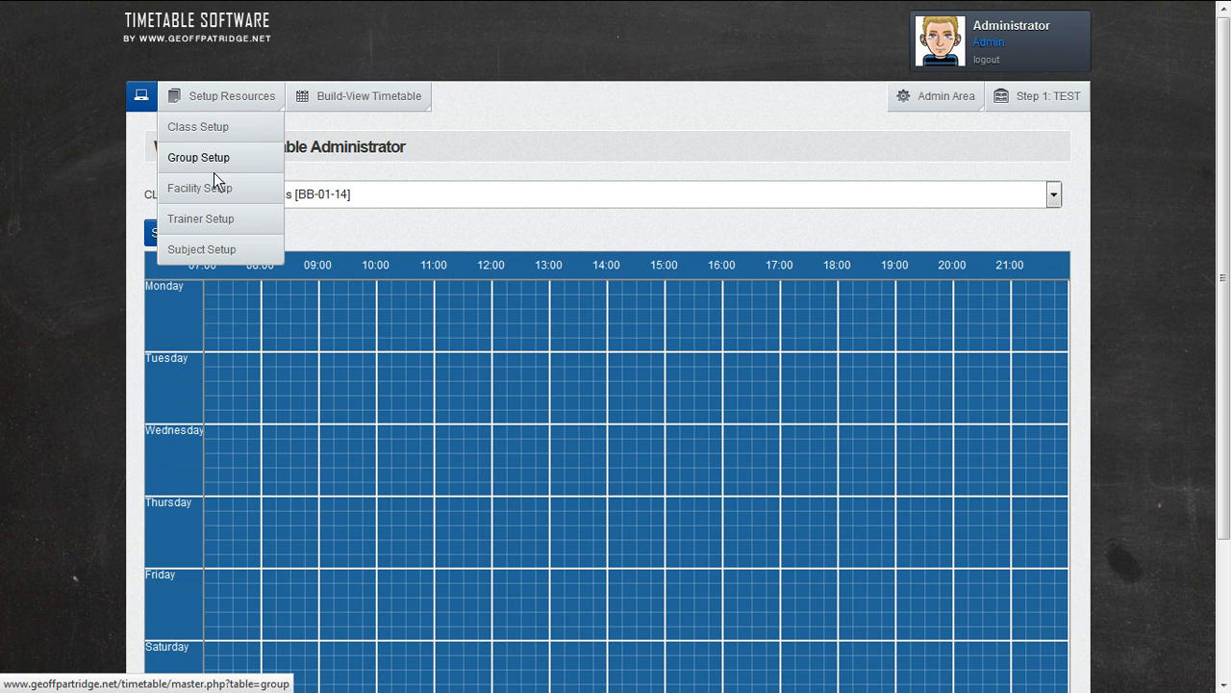
mouse_move(311, 100)
click(327, 193)
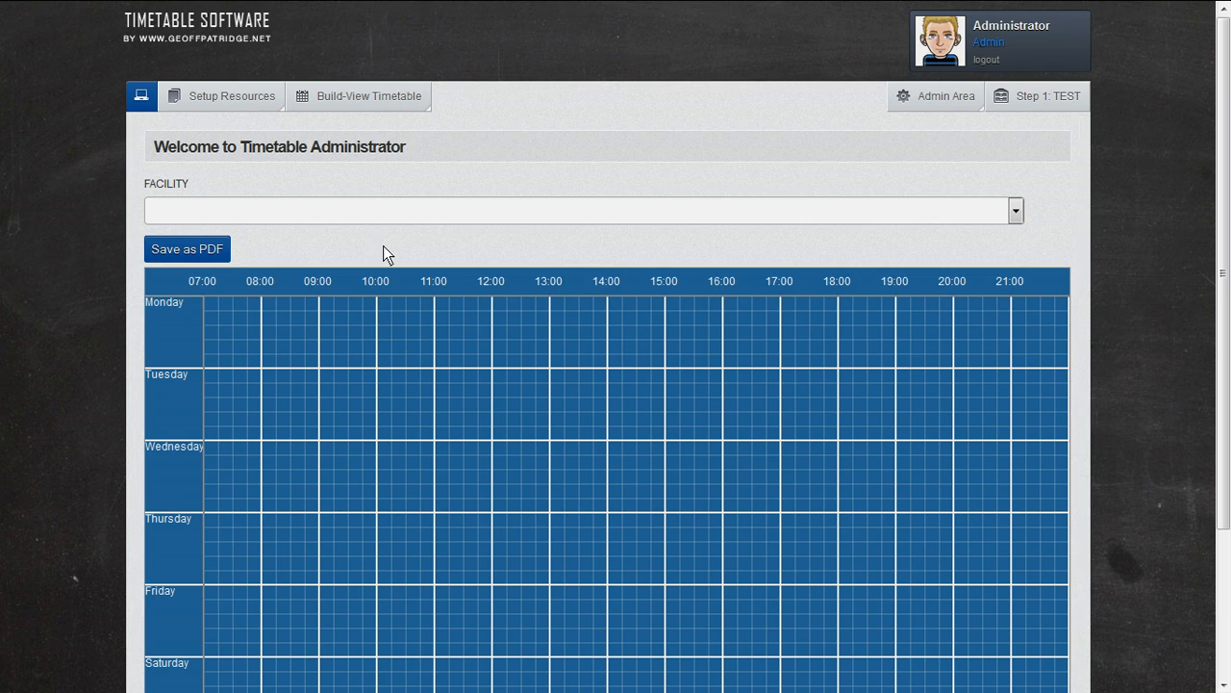
click(389, 213)
click(386, 243)
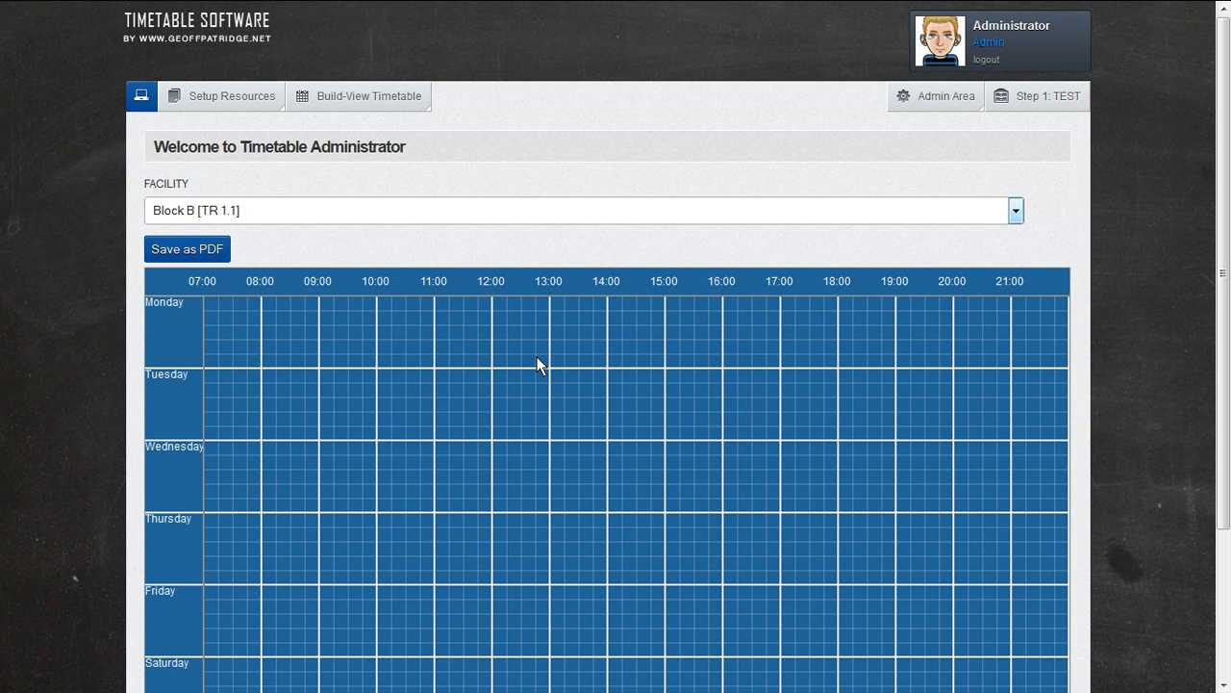
scroll(538, 364, down, 2)
scroll(539, 363, up, 1)
scroll(539, 364, down, 1)
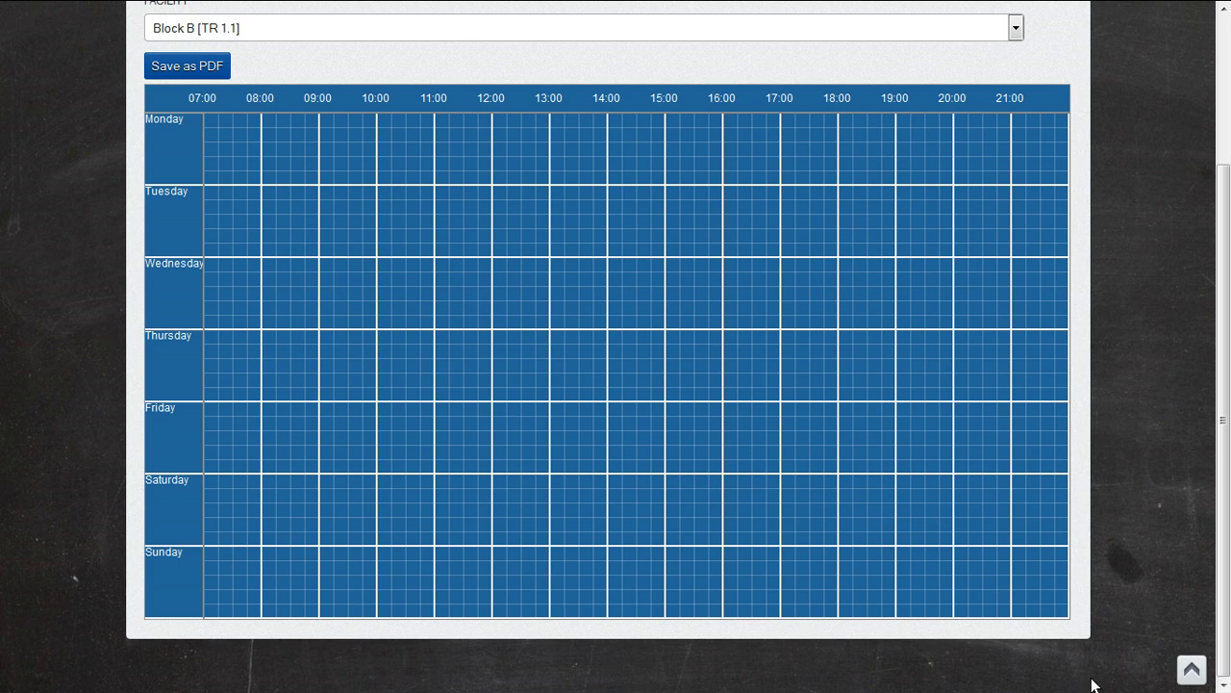
Return to the timetable builder and show Sunday's schedule to check which room holds the MGT-201 class
click(1193, 672)
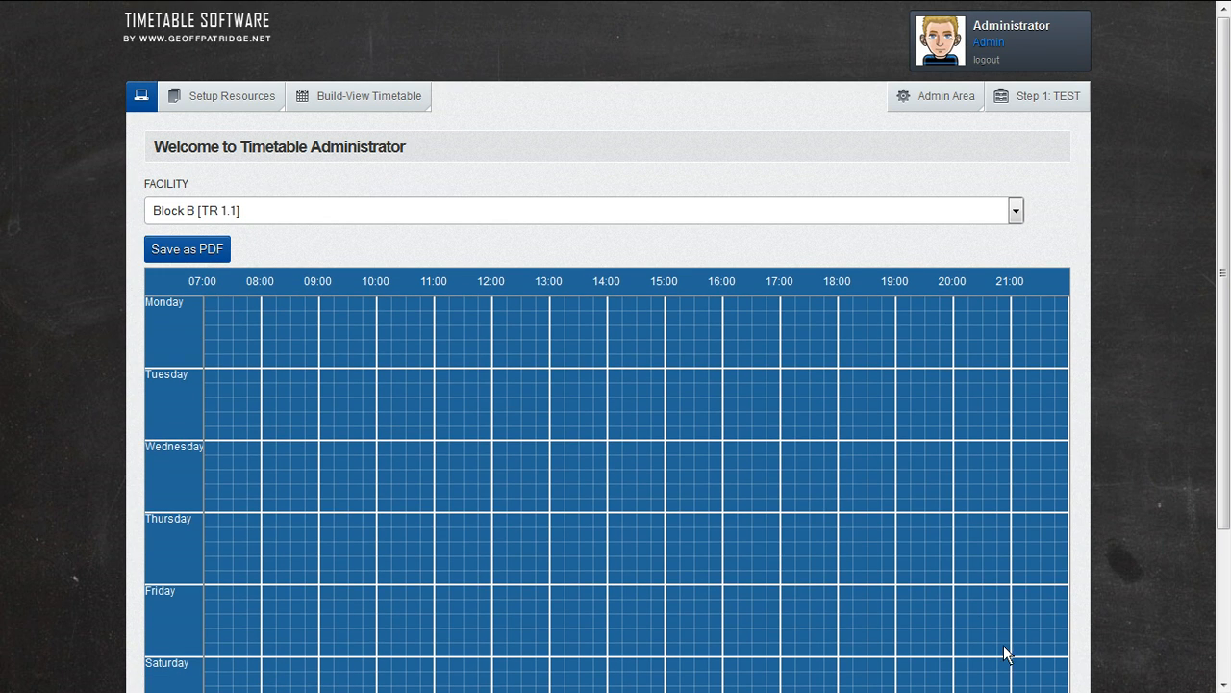
mouse_move(344, 96)
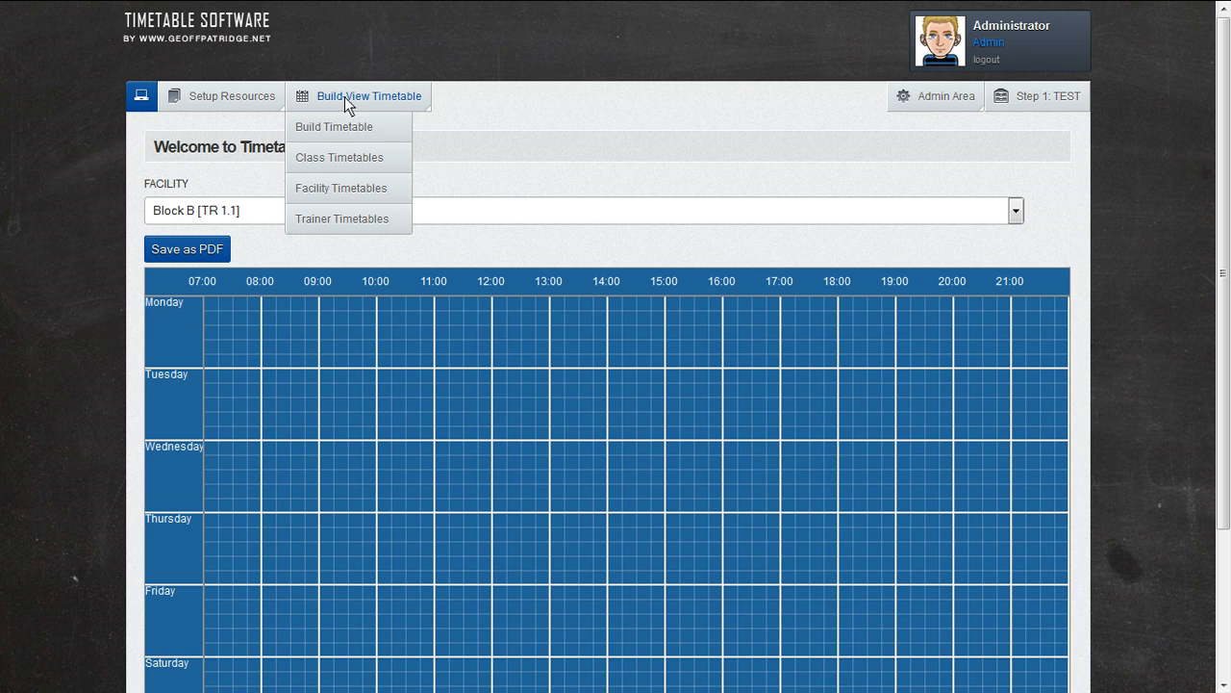
click(342, 126)
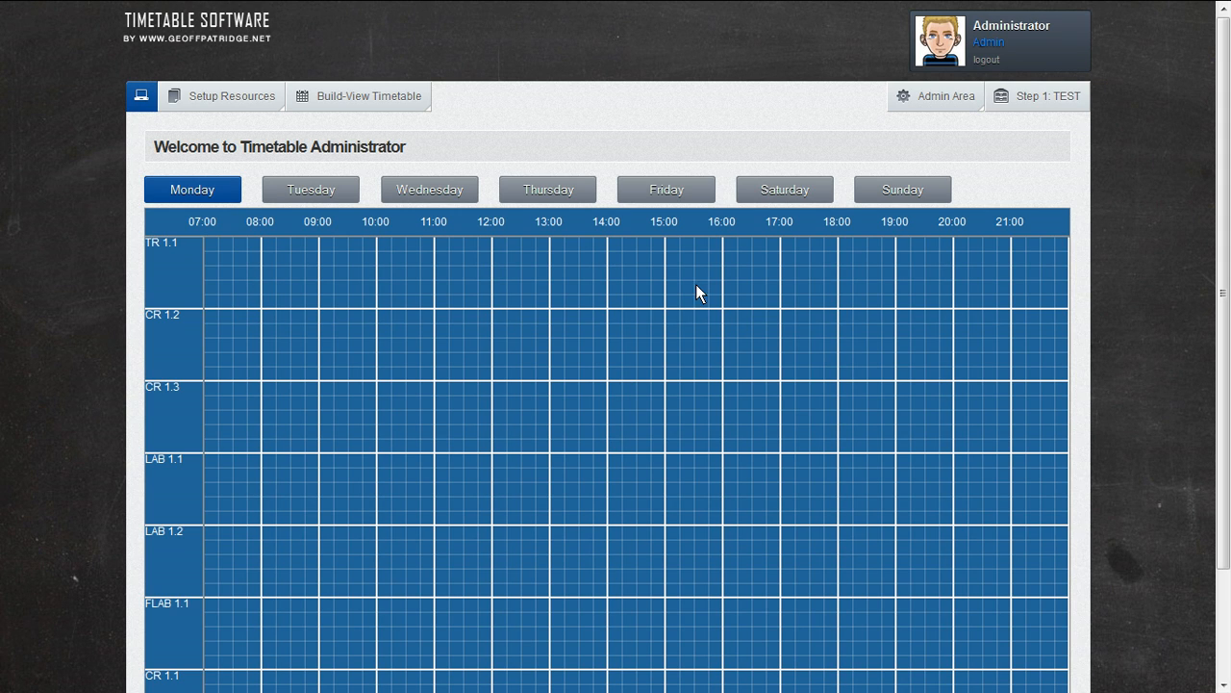
click(906, 190)
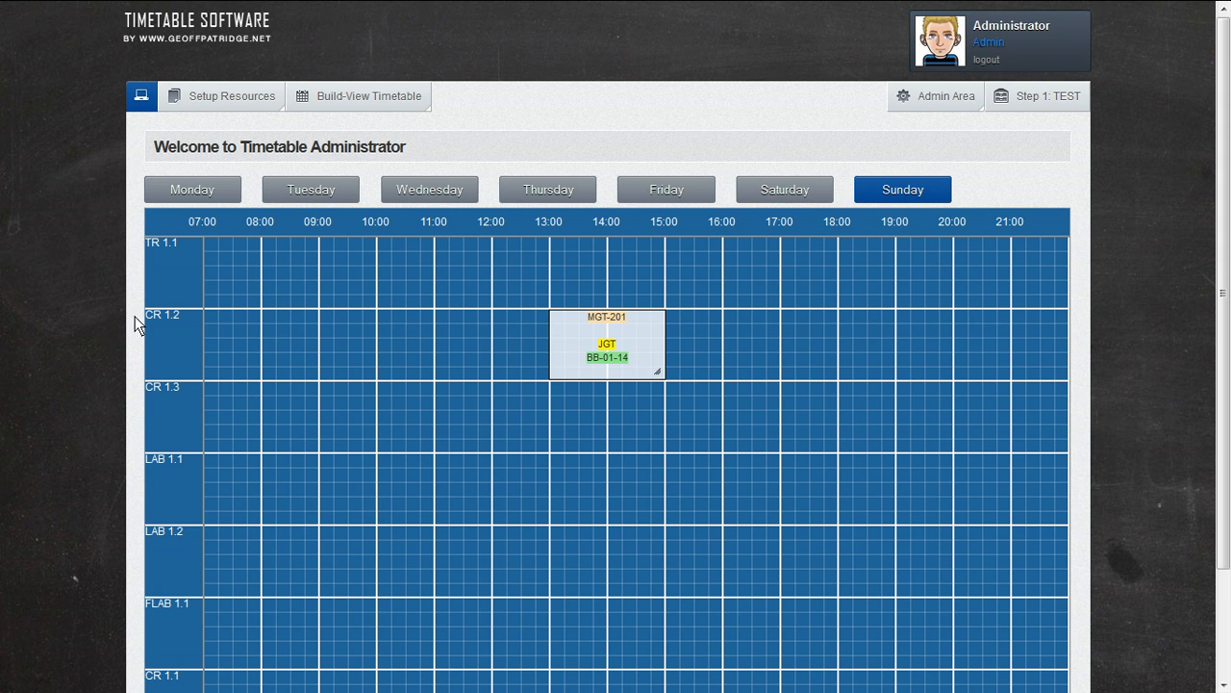
View the facility timetable for Classroom 1.2 [CR 1.2] and examine its Sunday row
mouse_move(352, 100)
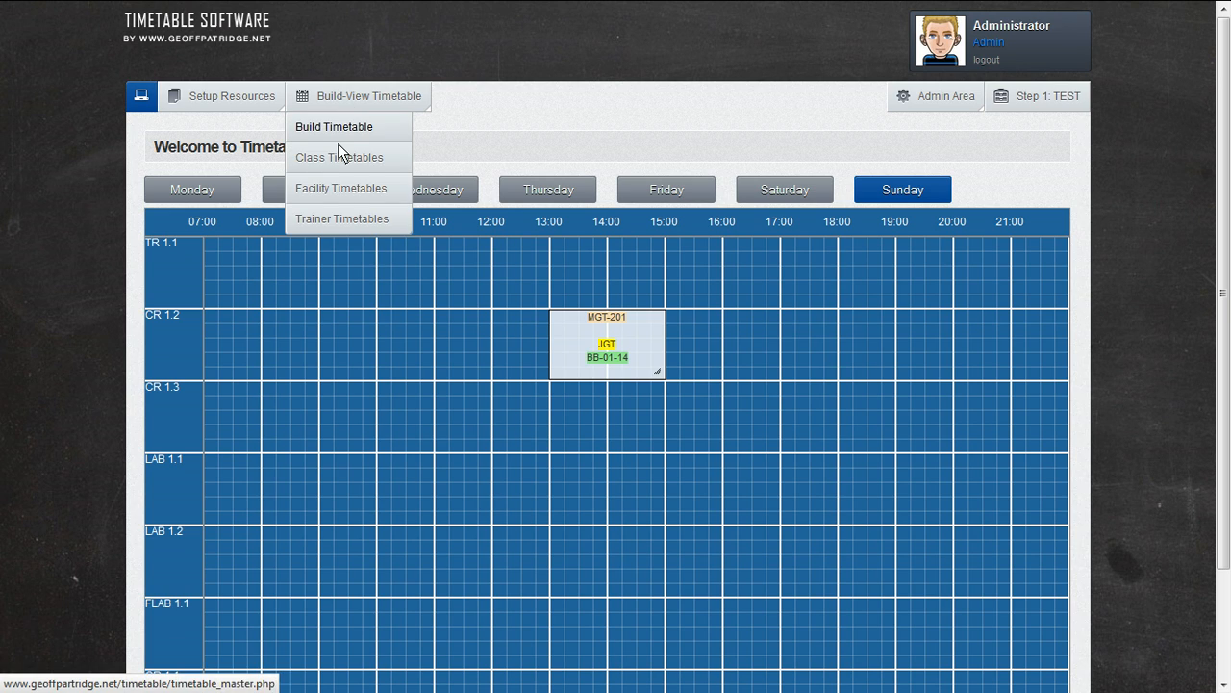
click(329, 187)
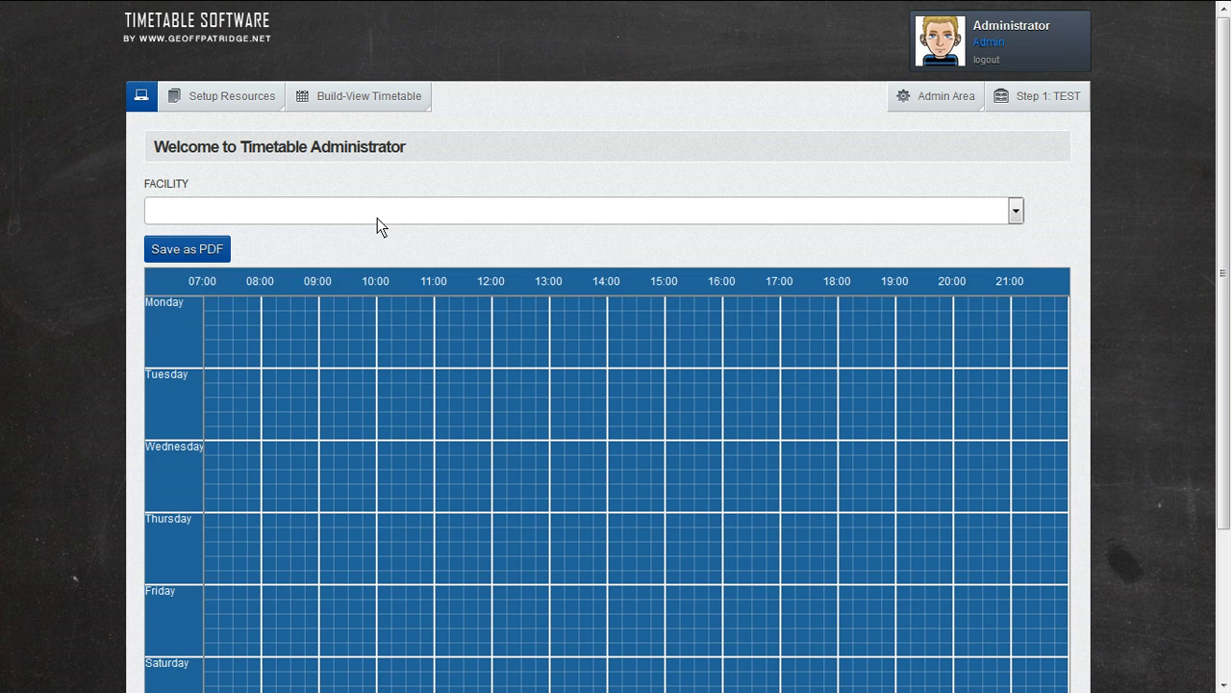
click(377, 218)
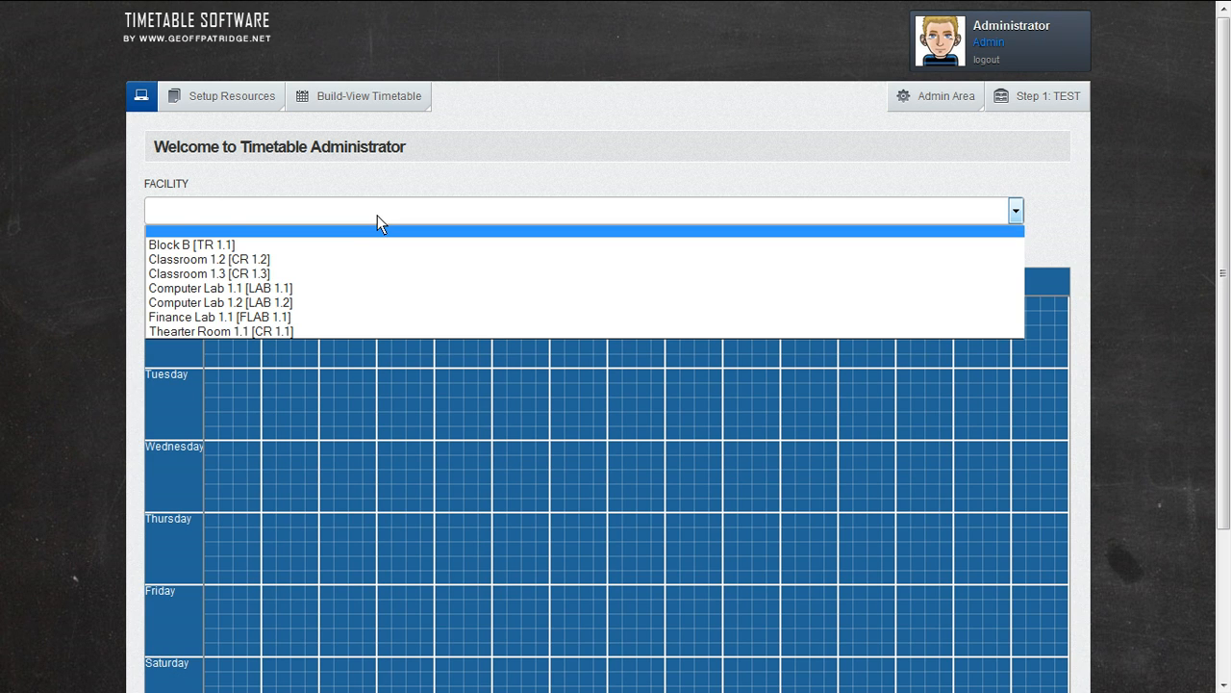
click(348, 266)
scroll(514, 351, down, 1)
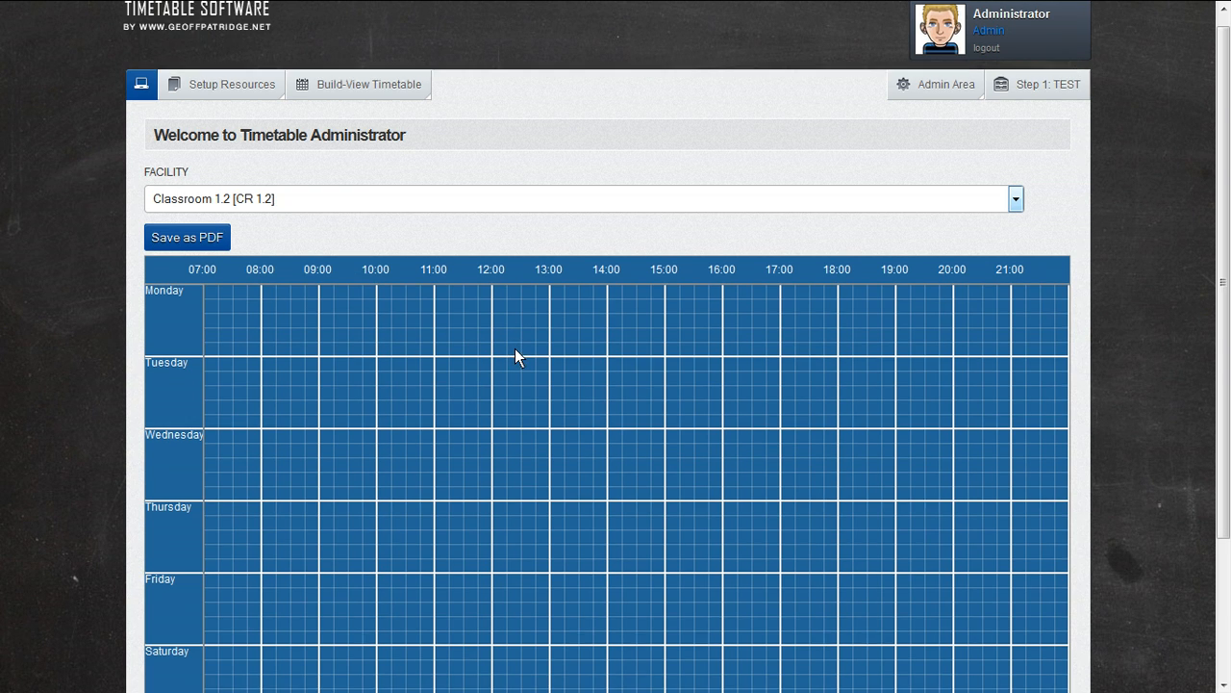
scroll(514, 357, down, 1)
scroll(574, 389, up, 1)
scroll(684, 605, down, 1)
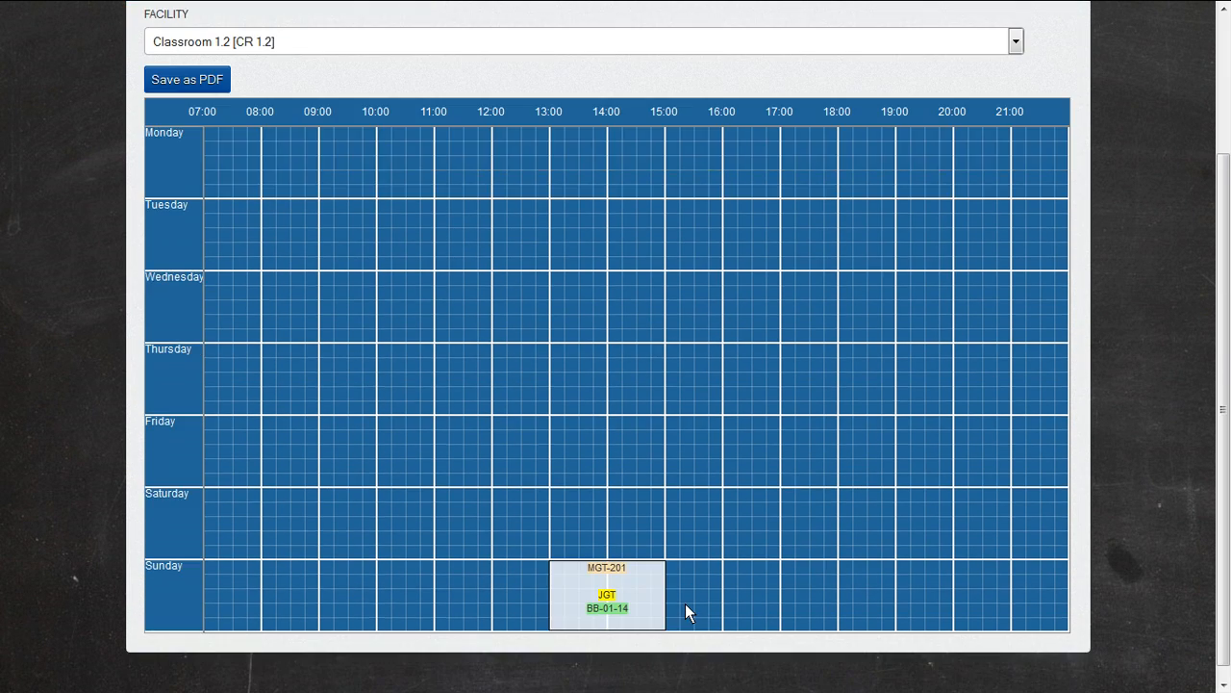
scroll(685, 603, down, 1)
Save the Classroom 1.2 timetable as the PDF file CR 1.2.pdf and open the download in Adobe Acrobat Pro
scroll(433, 497, up, 2)
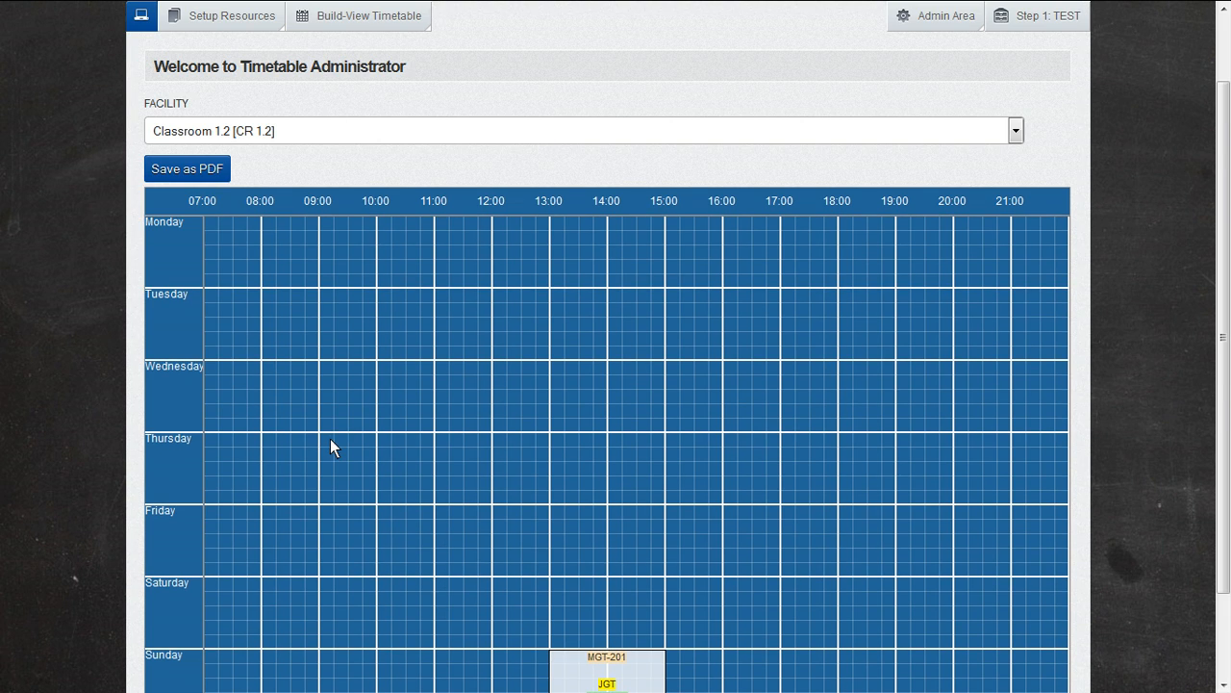
click(197, 170)
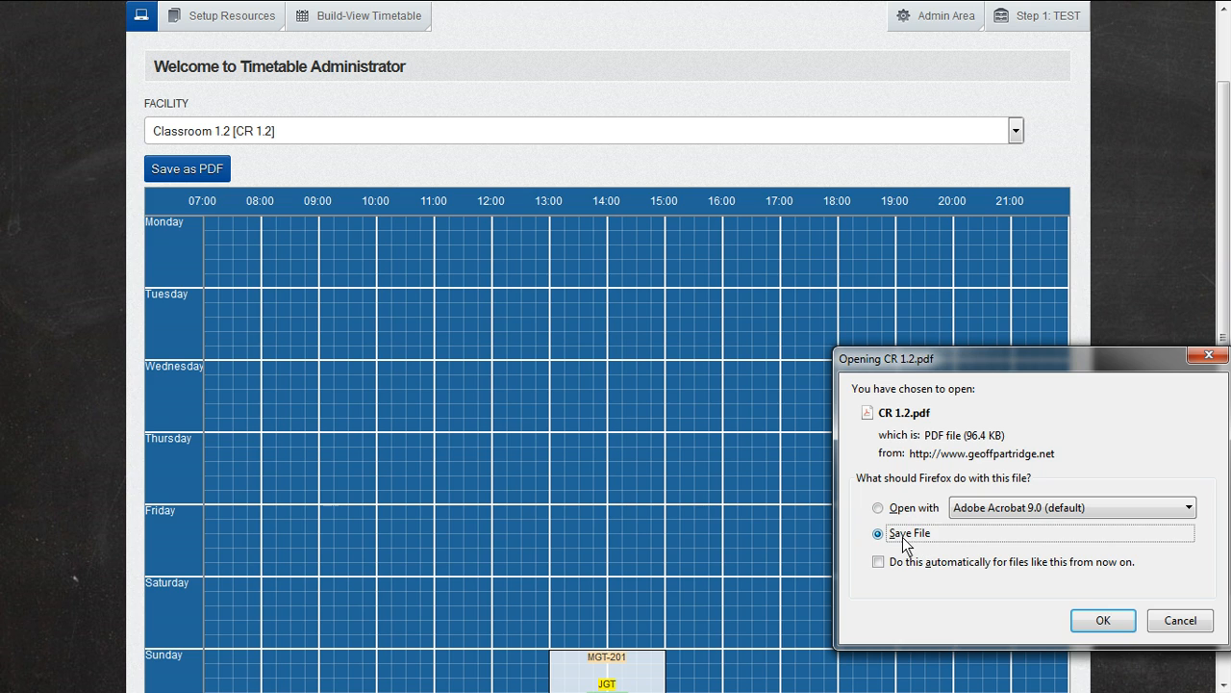
click(1101, 623)
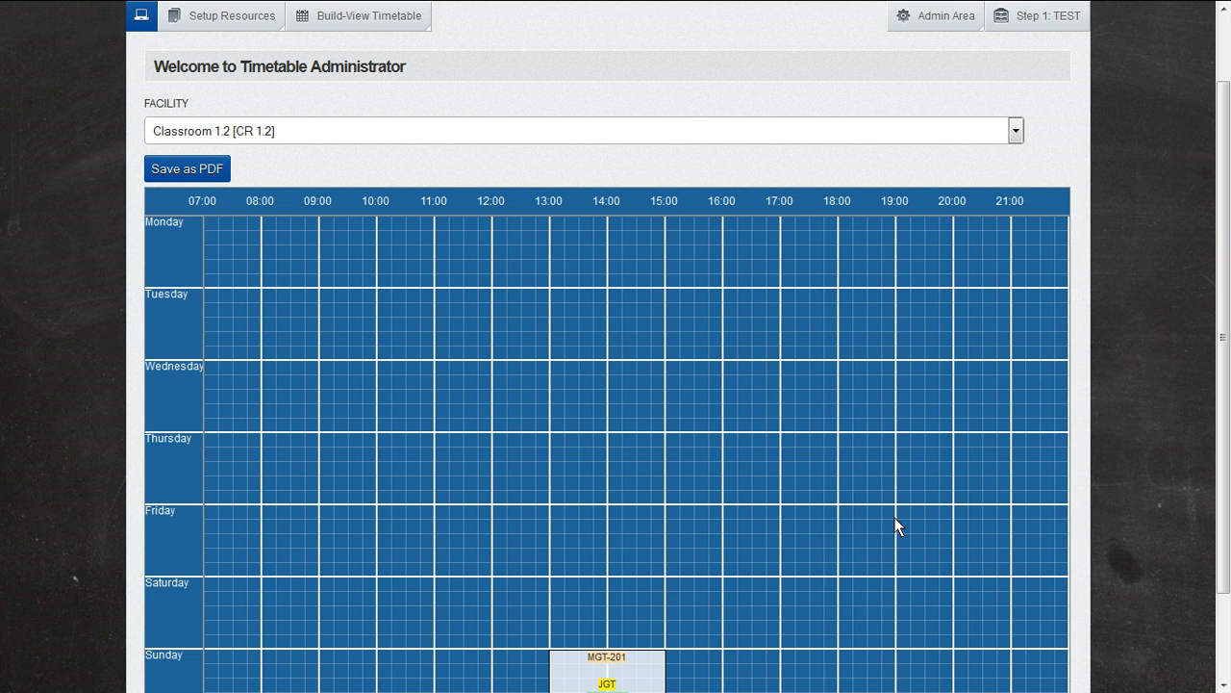
mouse_move(978, 7)
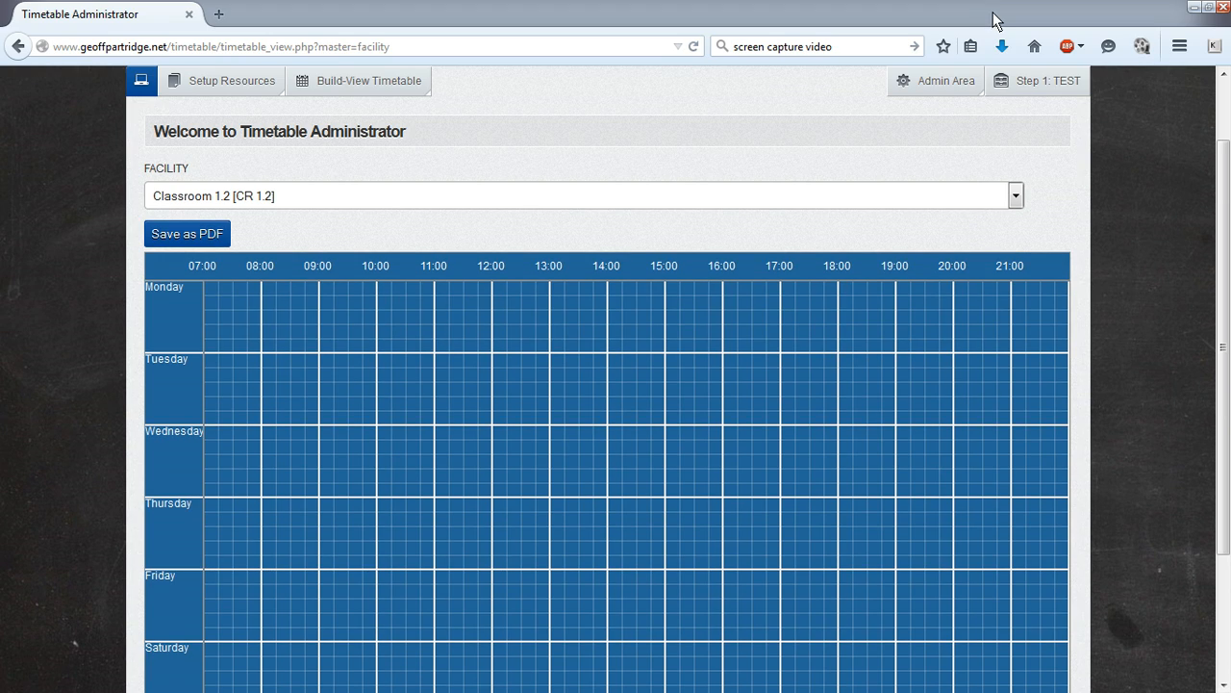
click(1004, 45)
click(819, 108)
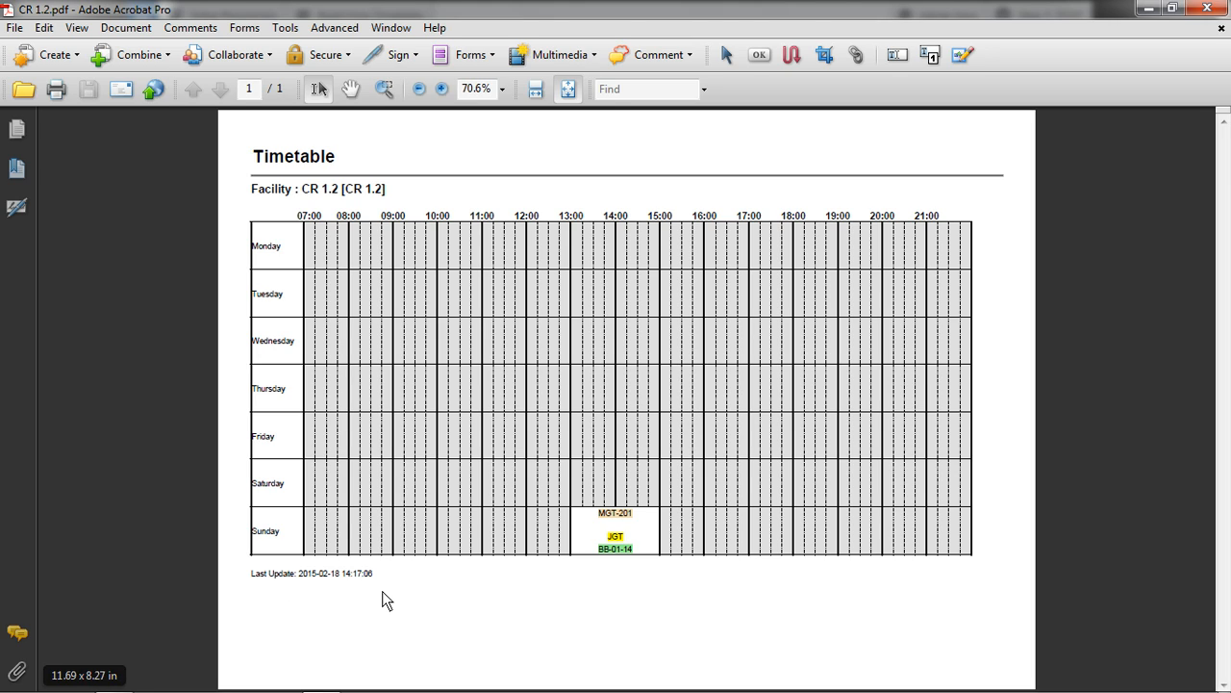
Highlight the Last Update line below the timetable in the PDF, and close Adobe Acrobat Pro
drag(376, 580, 254, 583)
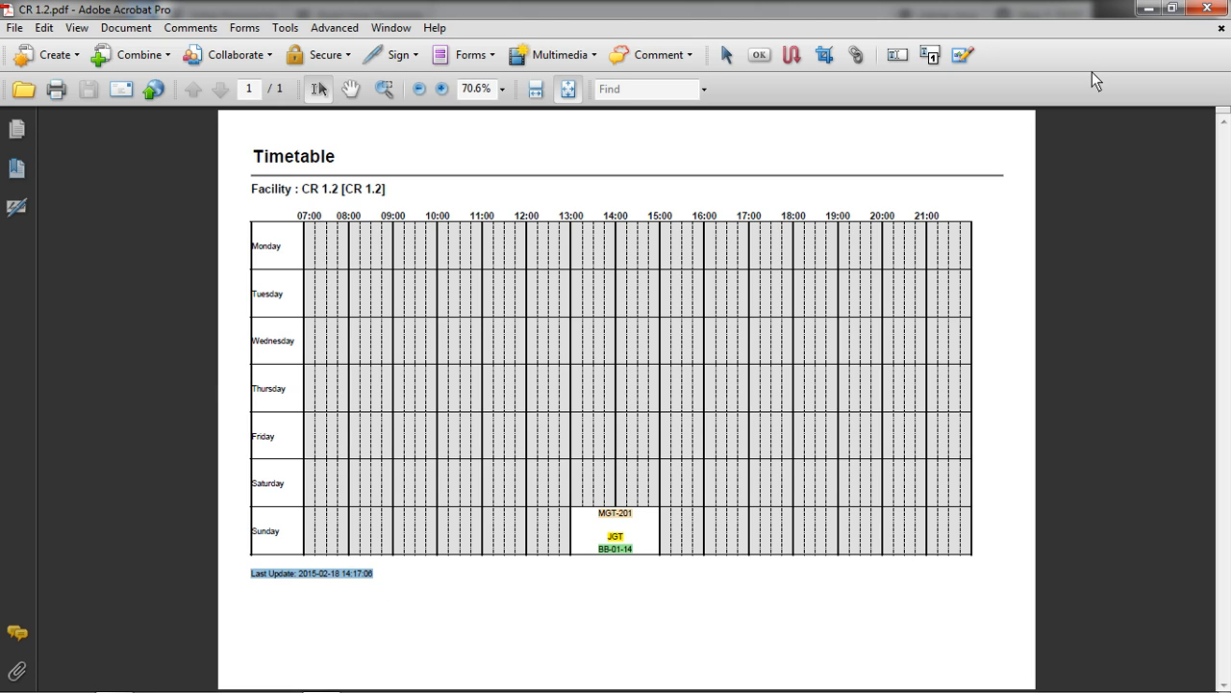
click(1205, 9)
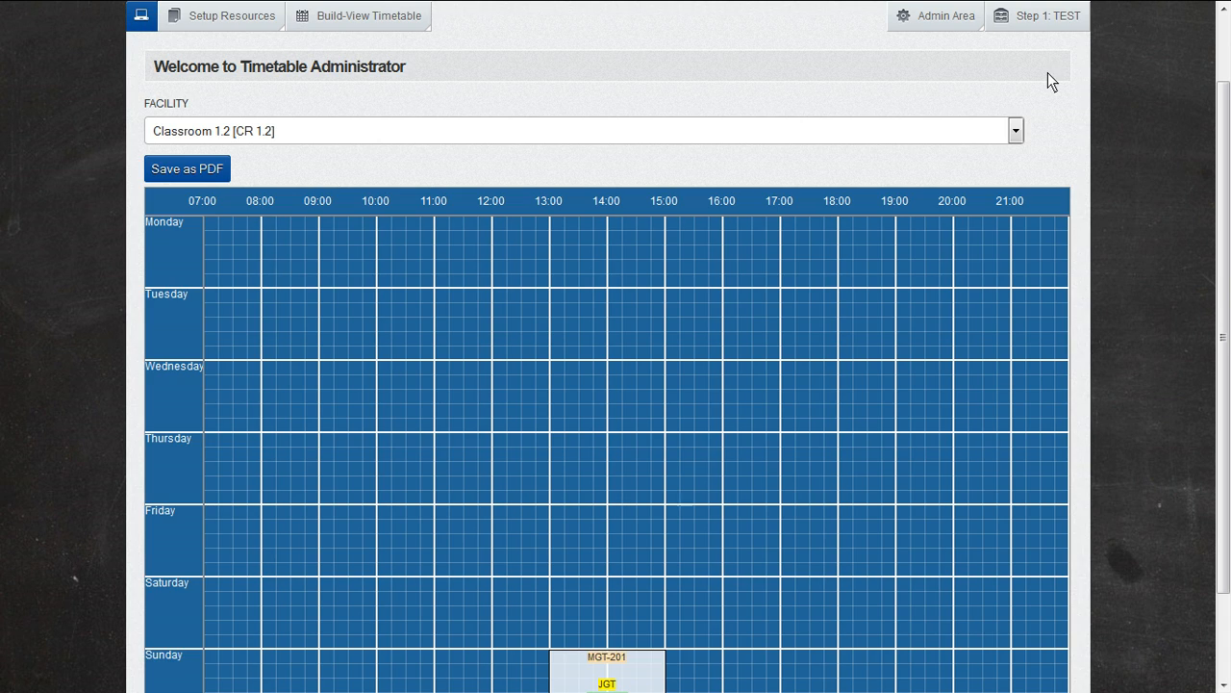
Log out of the administrator account and exit from the login page to the provider's website
scroll(1063, 25, up, 1)
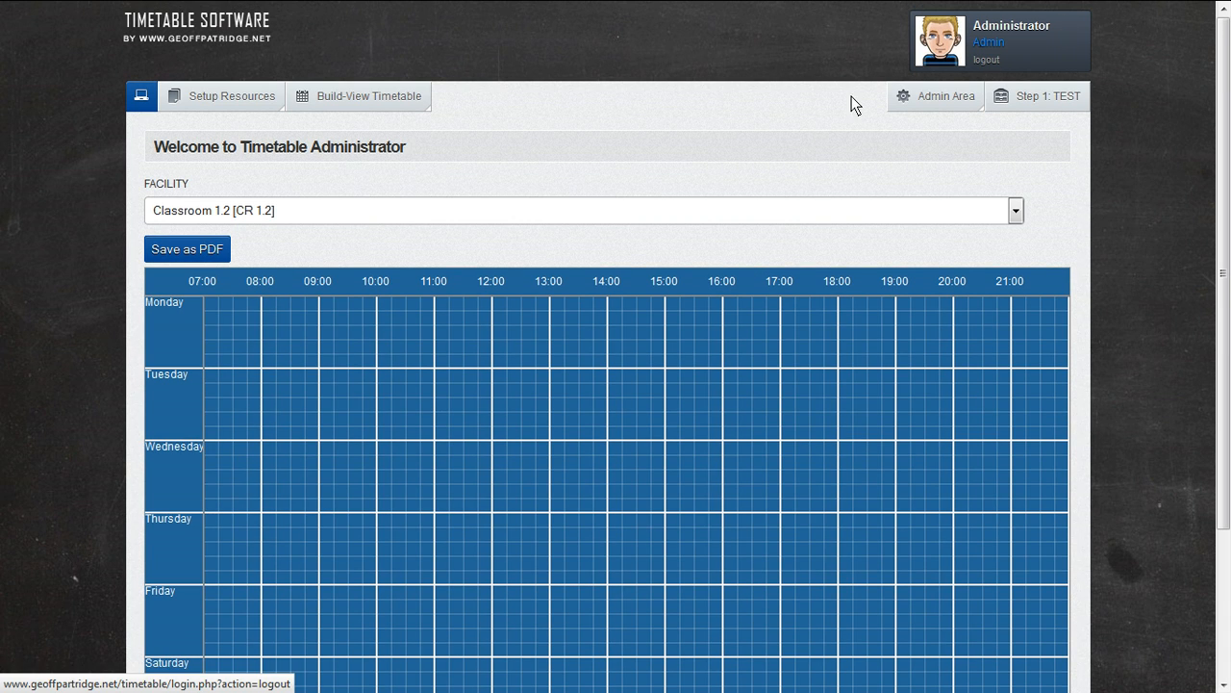
click(989, 57)
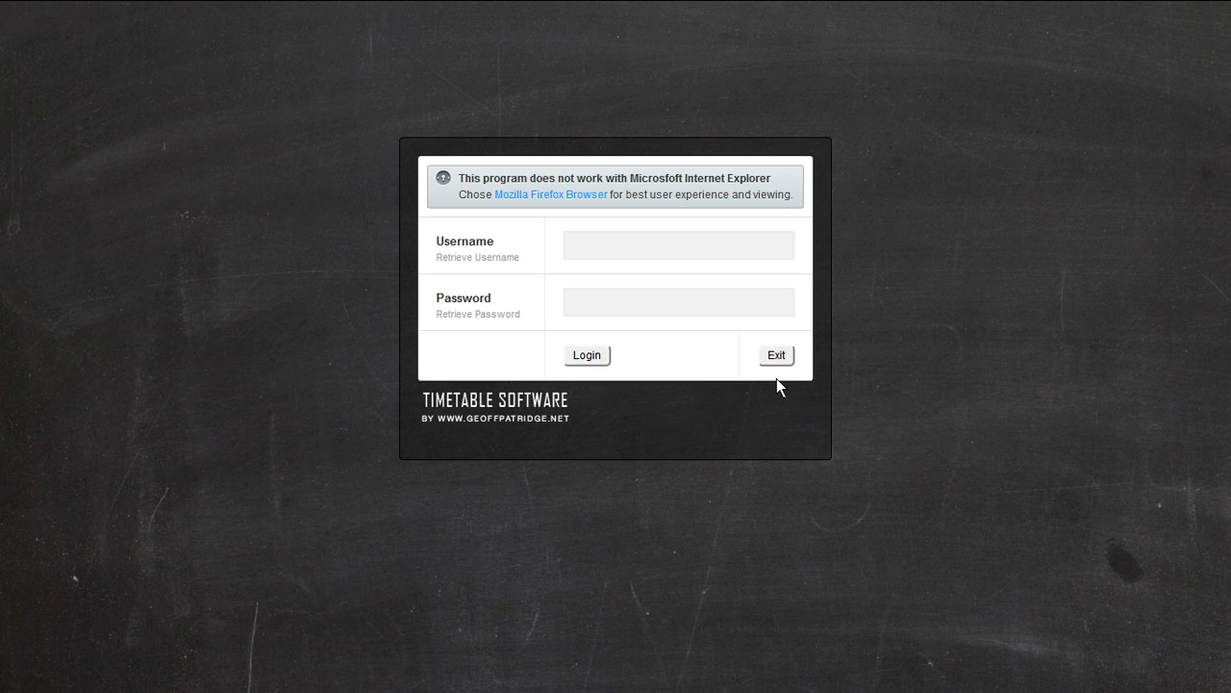
click(783, 354)
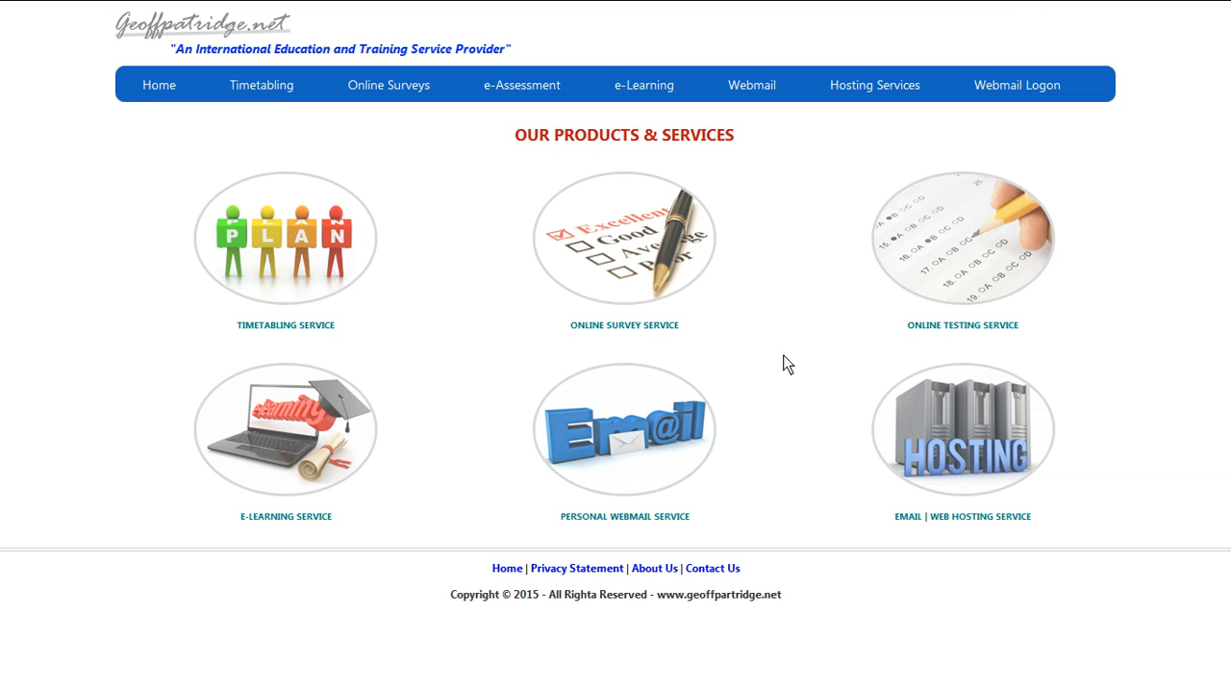